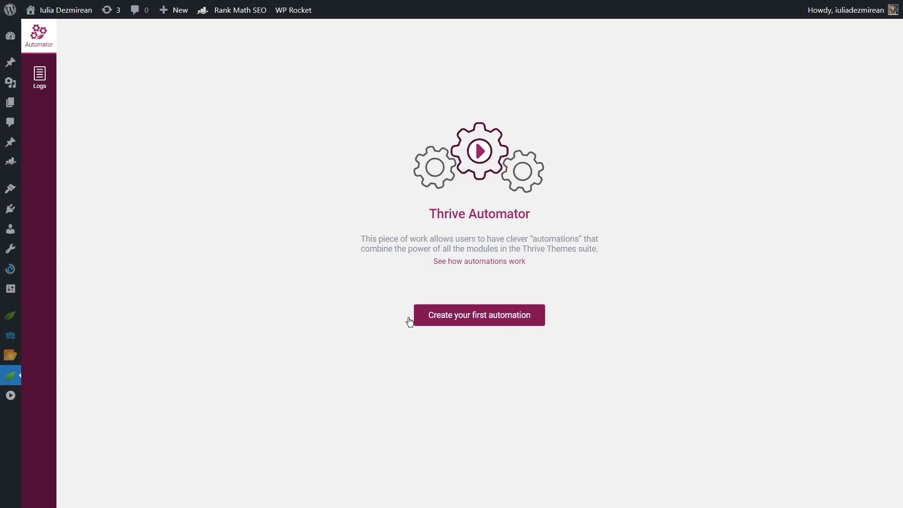
Create the first automation and rename its title to 'Moosend'
{"action": "left_click", "coordinate": [515, 323]}
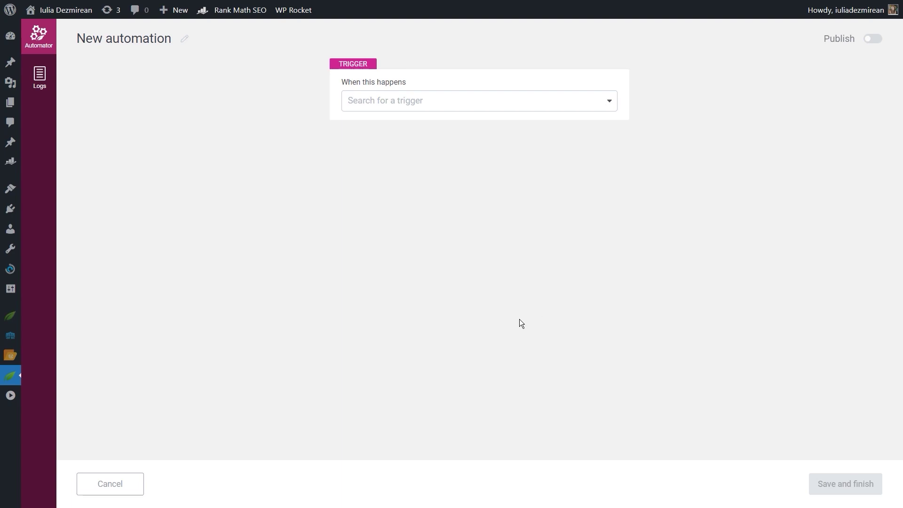
{"action": "left_click", "coordinate": [185, 41]}
{"action": "key", "text": "ctrl+a"}
{"action": "type", "text": "Moosend"}
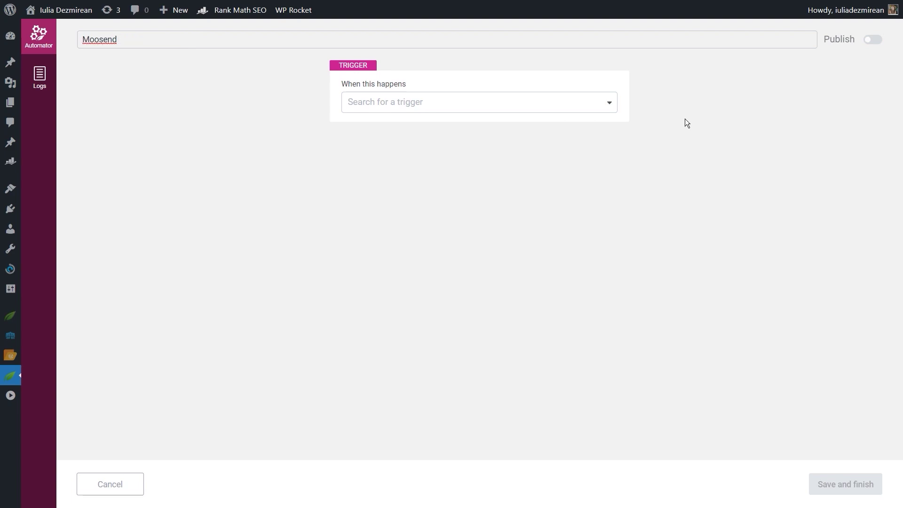
{"action": "key", "text": "Return"}
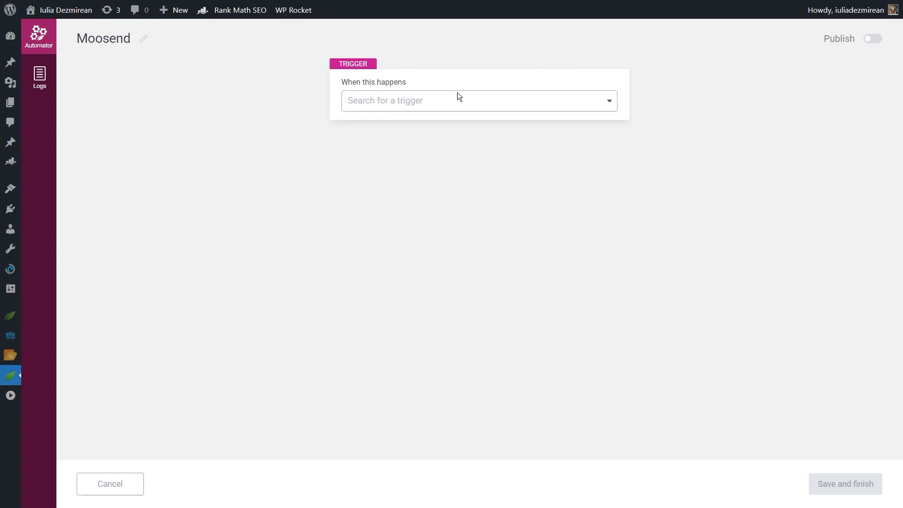
Set the automation trigger to Form submit, keeping the Always trigger condition
{"action": "left_click", "coordinate": [464, 105]}
{"action": "scroll", "coordinate": [534, 174], "scroll_direction": "down", "scroll_amount": 5}
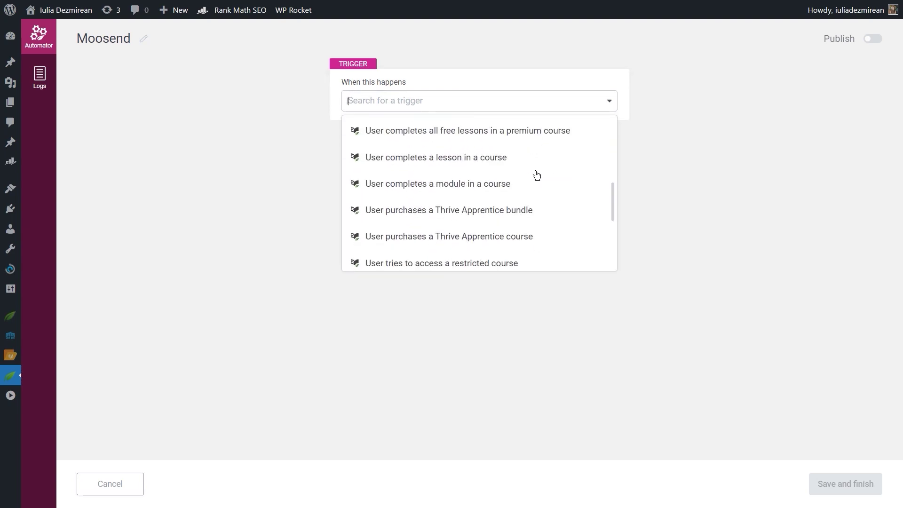
{"action": "scroll", "coordinate": [536, 175], "scroll_direction": "down", "scroll_amount": 3}
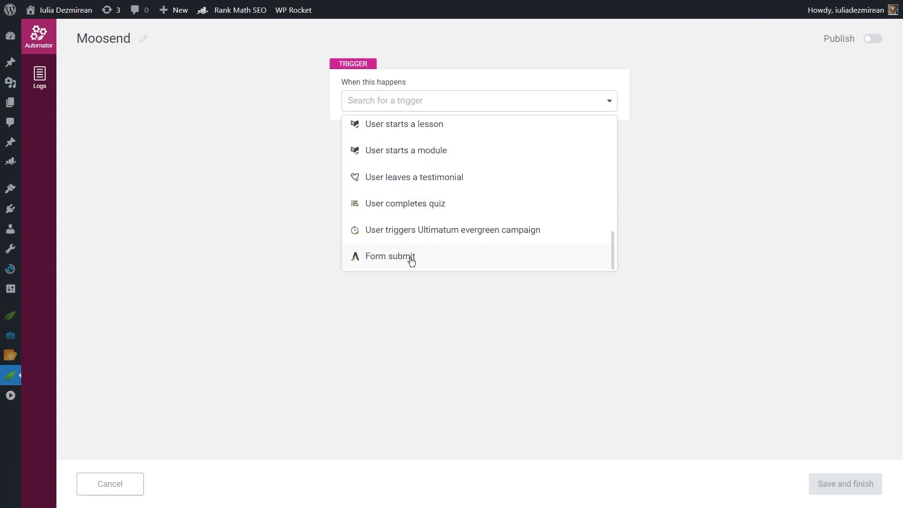
{"action": "left_click", "coordinate": [417, 261]}
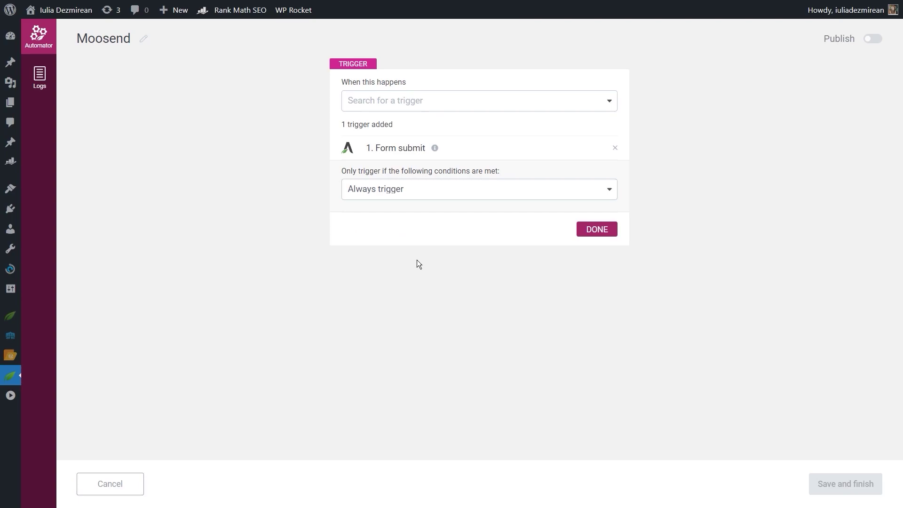
{"action": "left_click", "coordinate": [345, 192]}
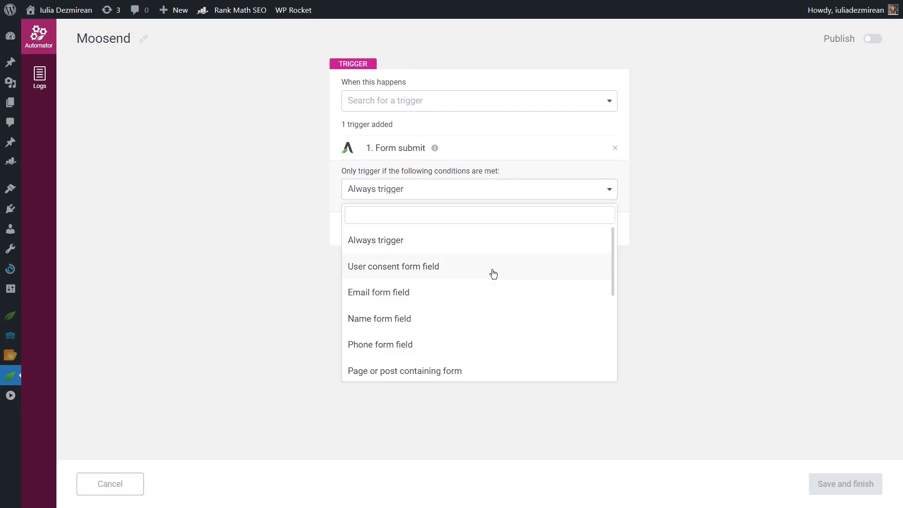
{"action": "scroll", "coordinate": [487, 331], "scroll_direction": "down", "scroll_amount": 3}
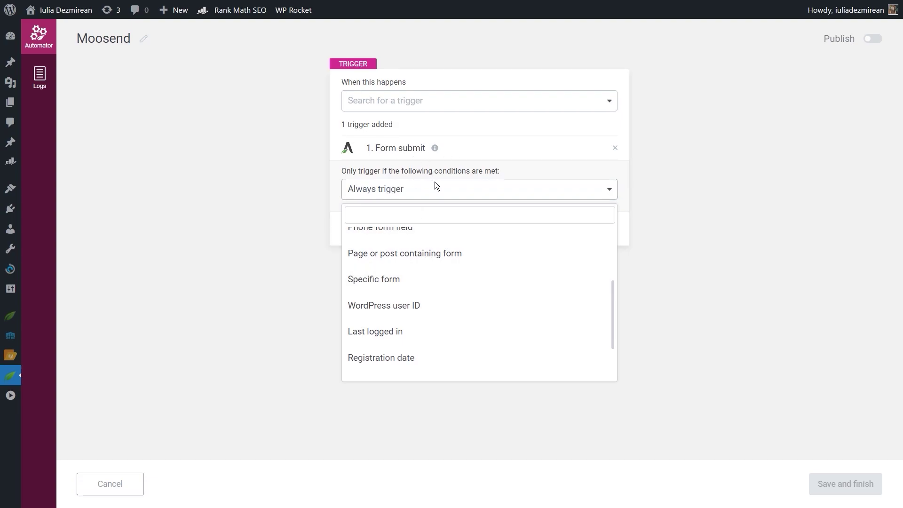
{"action": "scroll", "coordinate": [409, 329], "scroll_direction": "up", "scroll_amount": 2}
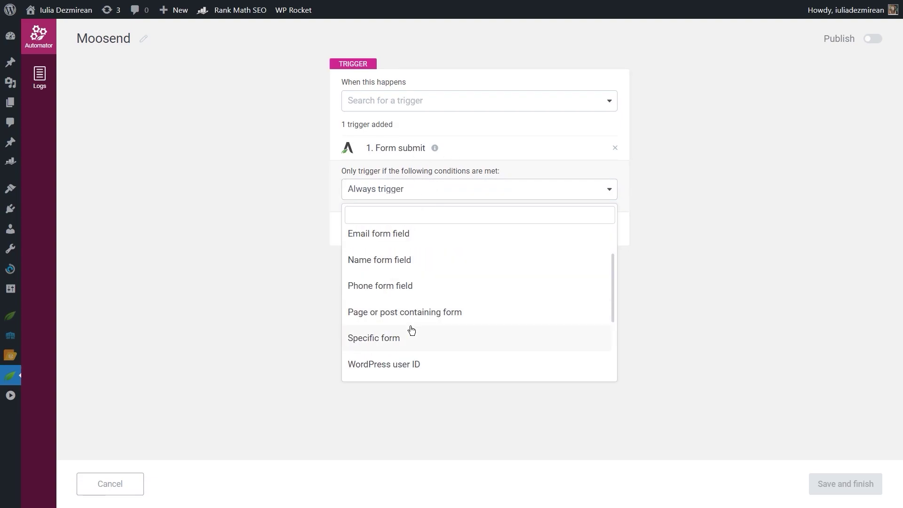
{"action": "left_click", "coordinate": [566, 194]}
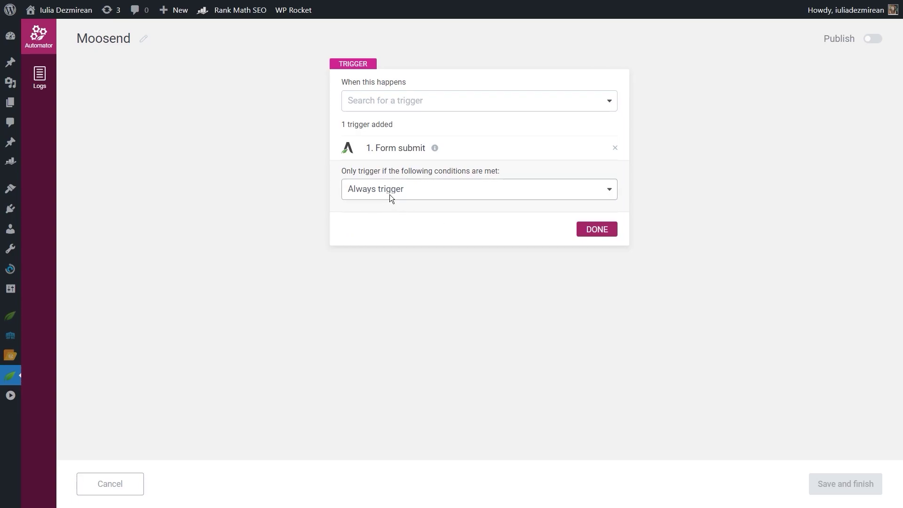
{"action": "left_click", "coordinate": [596, 229]}
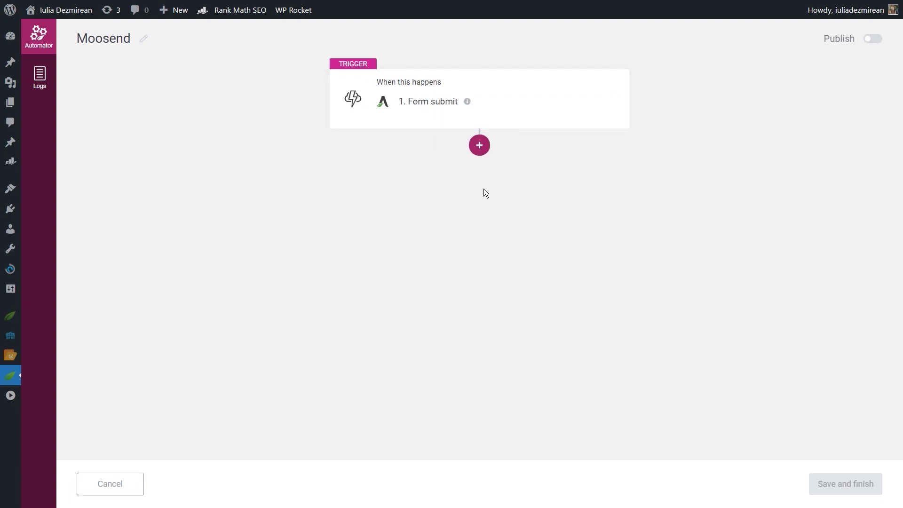
Add a Send webhook action as the next step below the Form submit trigger
{"action": "left_click", "coordinate": [481, 146]}
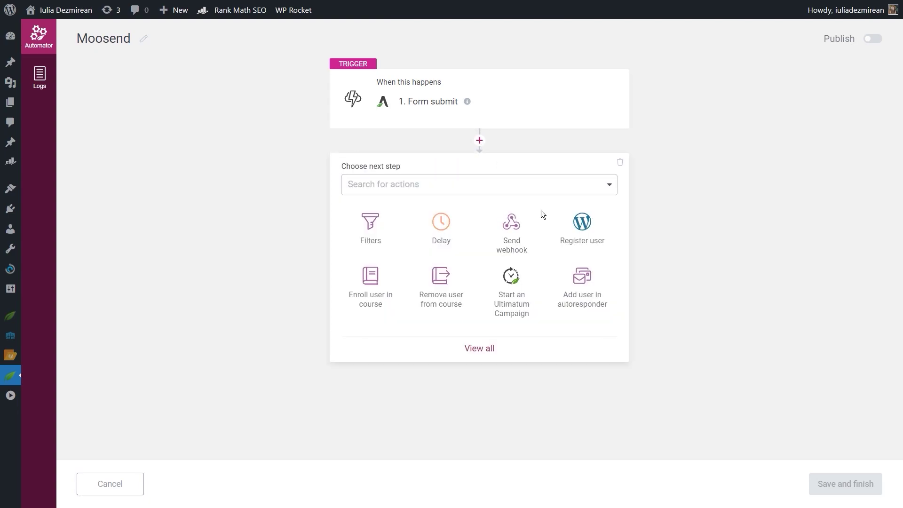
{"action": "left_click", "coordinate": [514, 240]}
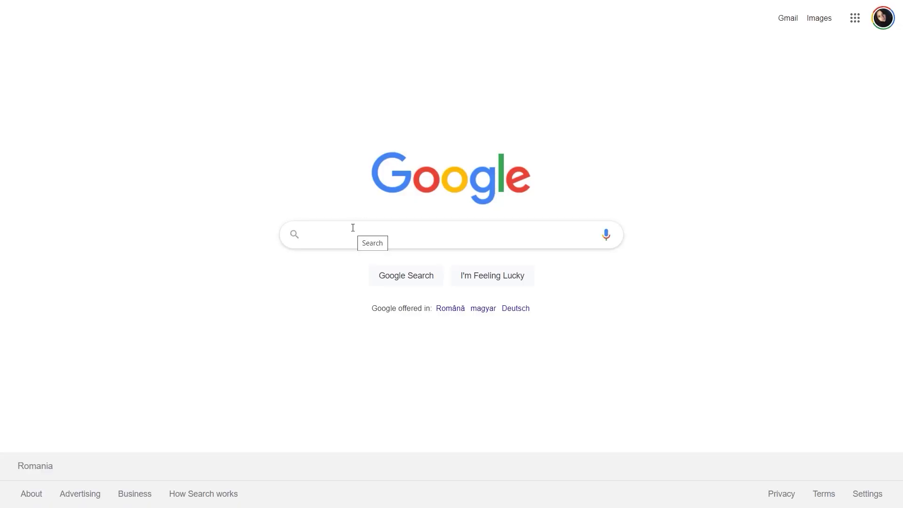
Google 'moosend api documentation' and open the Moosend API · Apiary result
{"action": "left_click", "coordinate": [353, 228]}
{"action": "type", "text": "moosend api p"}
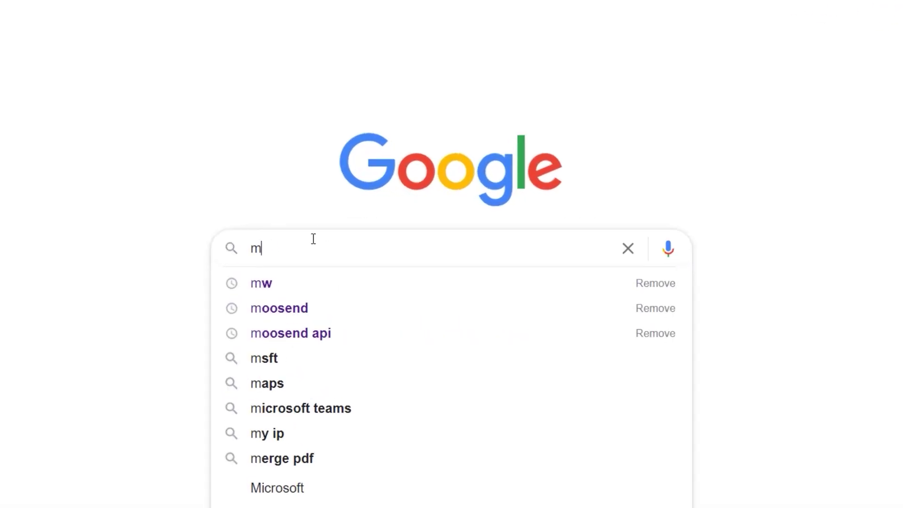
{"action": "key", "text": "BackSpace"}
{"action": "type", "text": "d"}
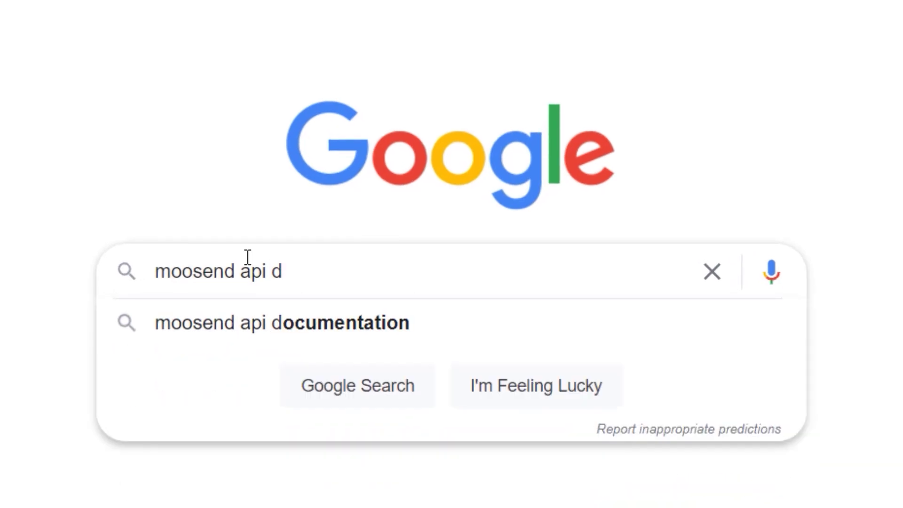
{"action": "key", "text": "Down"}
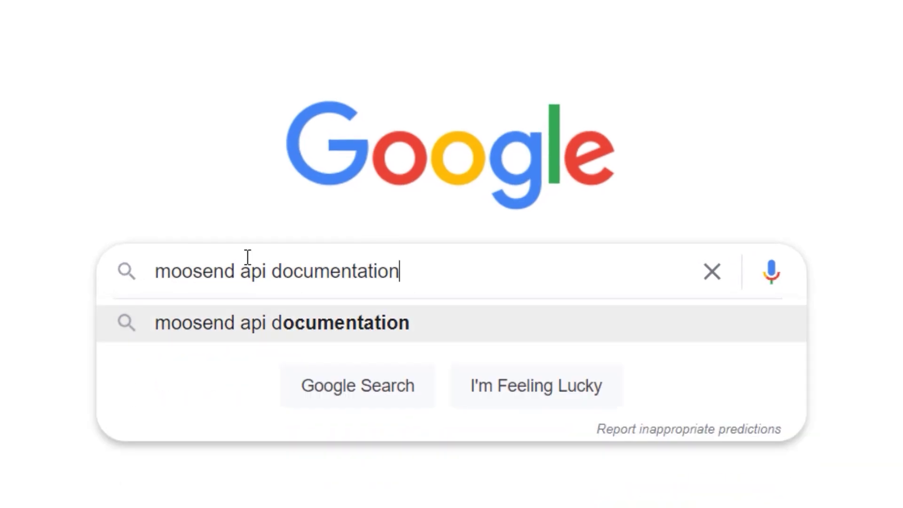
{"action": "key", "text": "Return"}
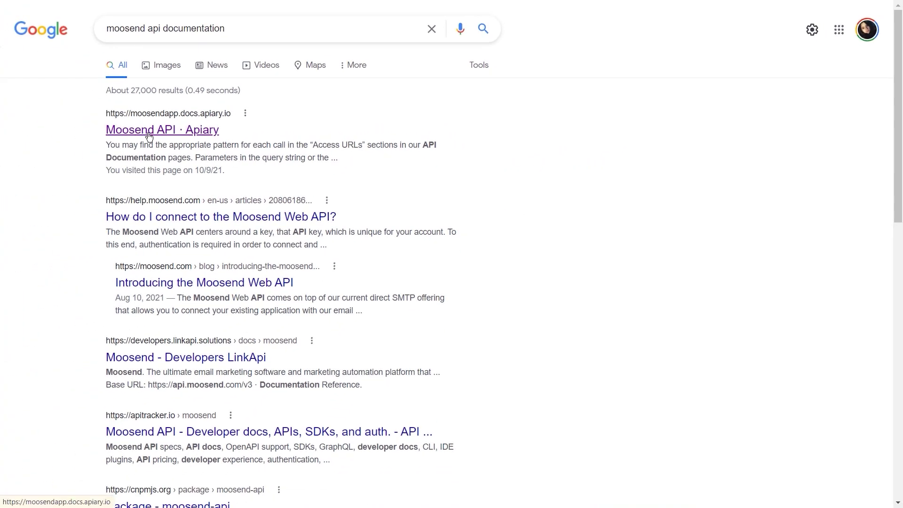
{"action": "left_click", "coordinate": [149, 131]}
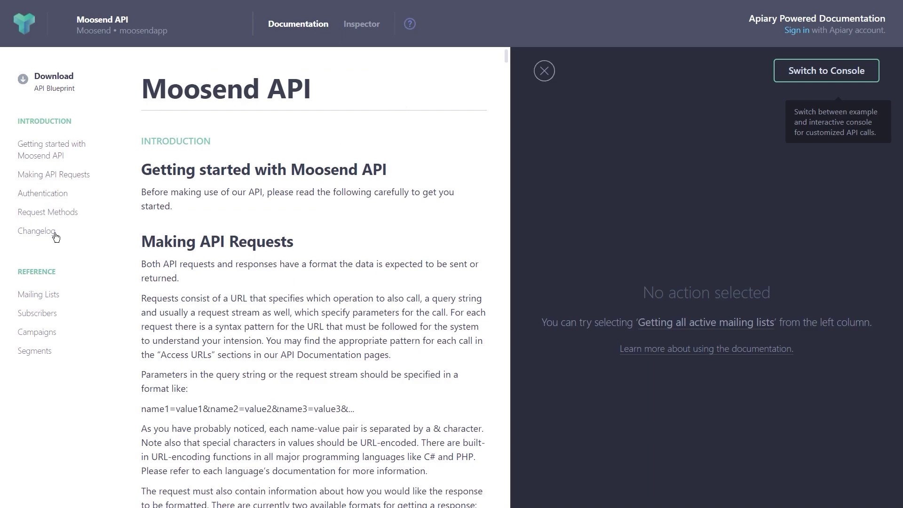
Review the Mailing Lists docs: the get-all-active-mailing-lists call and its paging variant
{"action": "left_click", "coordinate": [38, 312]}
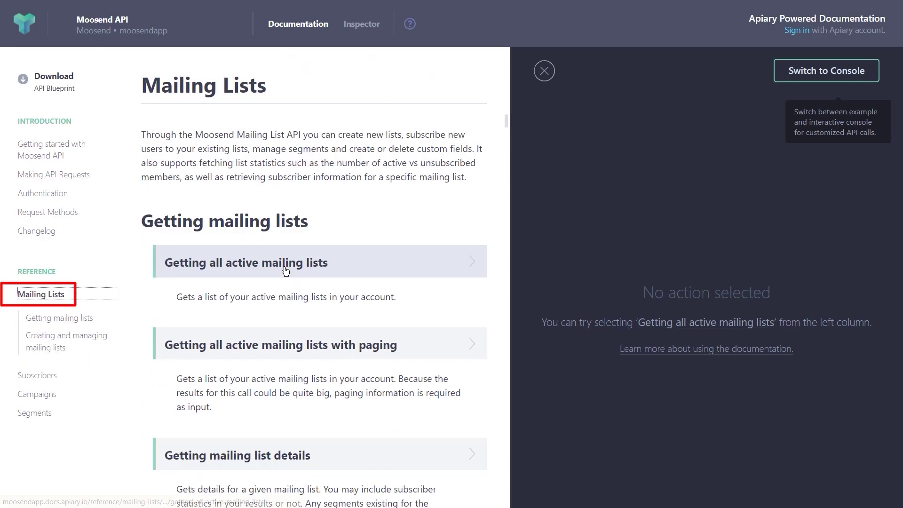
{"action": "left_click", "coordinate": [295, 262]}
{"action": "left_click", "coordinate": [268, 344]}
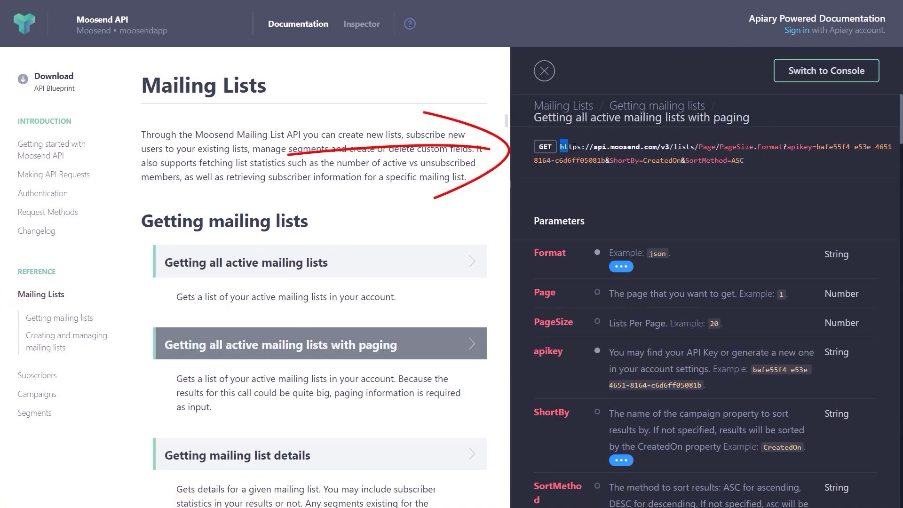
{"action": "left_click_drag", "start_coordinate": [560, 147], "coordinate": [776, 167]}
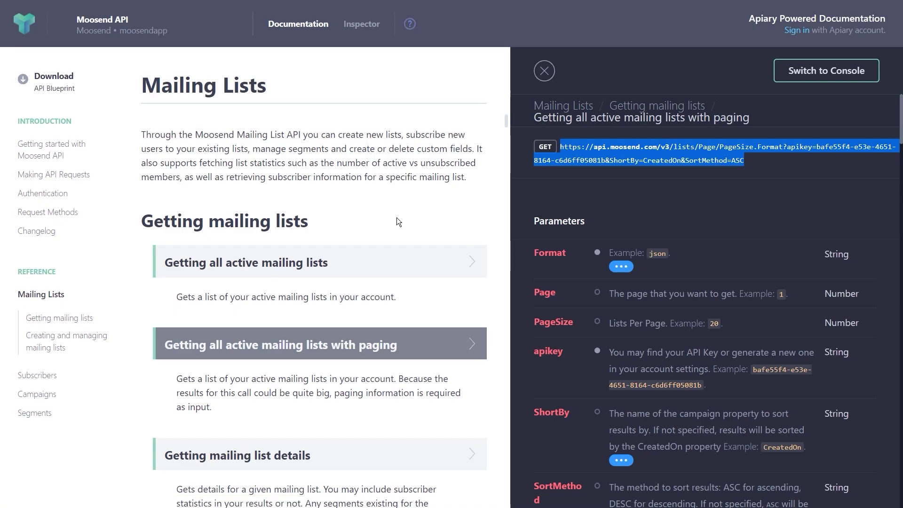
{"action": "left_click", "coordinate": [265, 281]}
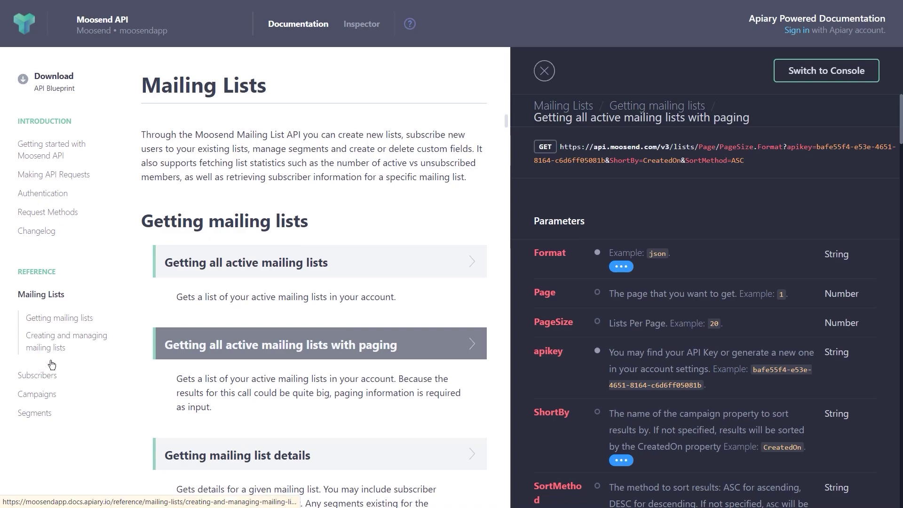
Go to Subscribers and open the Adding subscribers endpoint under Add or update subscribers
{"action": "left_click", "coordinate": [23, 375]}
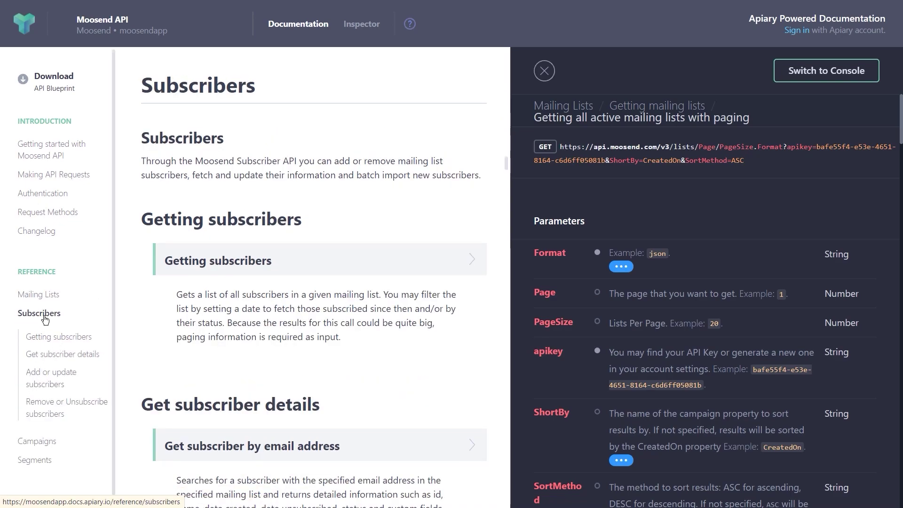
{"action": "scroll", "coordinate": [315, 278], "scroll_direction": "down", "scroll_amount": 6}
{"action": "scroll", "coordinate": [314, 279], "scroll_direction": "down", "scroll_amount": 6}
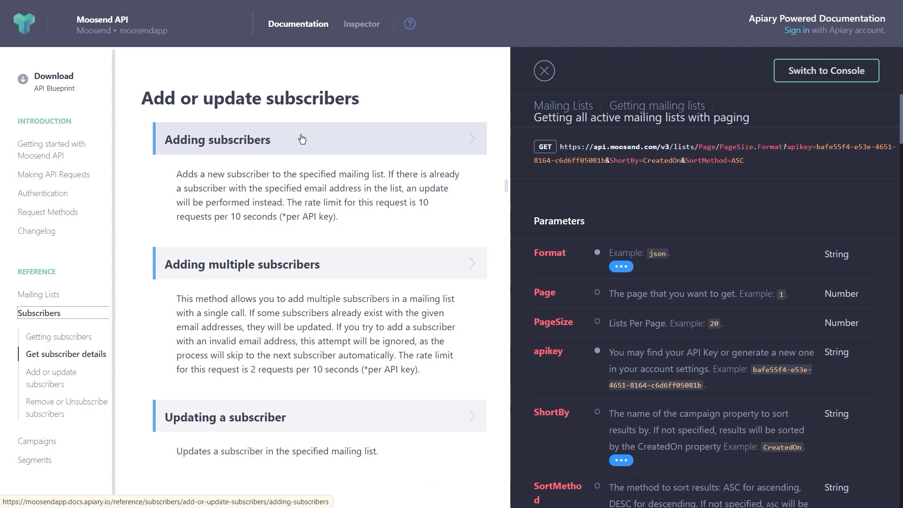
{"action": "left_click_drag", "start_coordinate": [175, 172], "coordinate": [413, 220]}
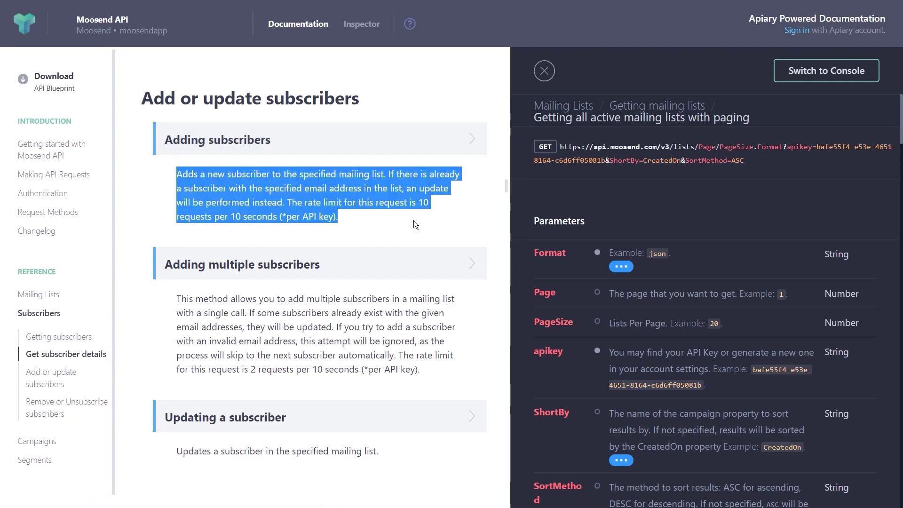
{"action": "left_click", "coordinate": [413, 221]}
{"action": "left_click_drag", "start_coordinate": [176, 174], "coordinate": [388, 175]}
{"action": "left_click", "coordinate": [388, 174]}
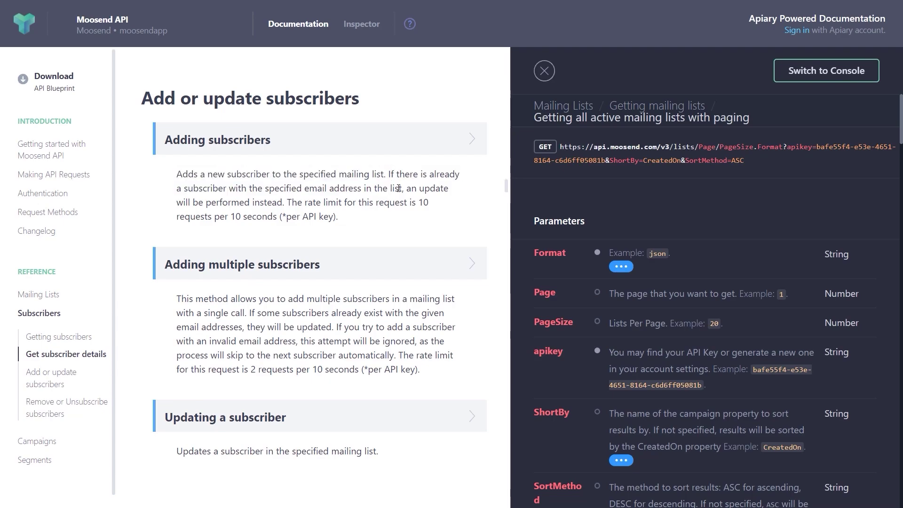
{"action": "left_click", "coordinate": [253, 144]}
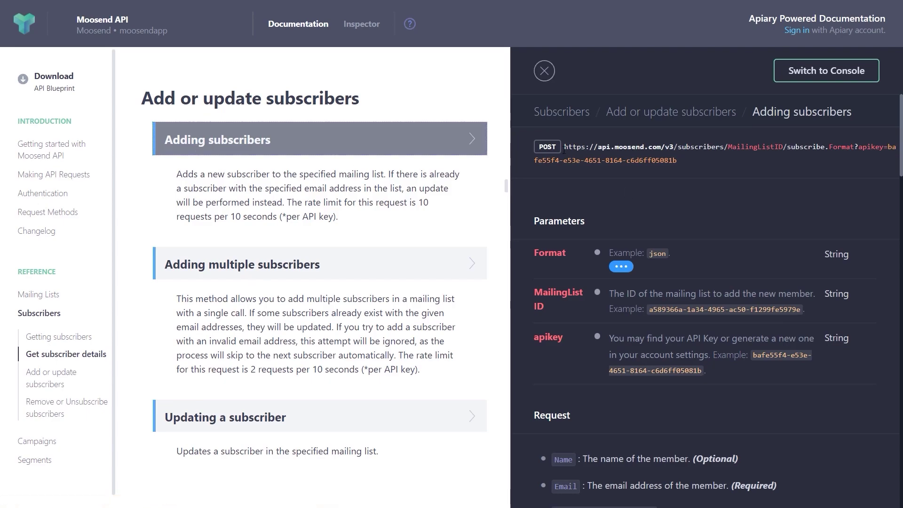
Examine the POST subscribe URL's MailingListID, Format and apikey parts and parameter descriptions
{"action": "left_click_drag", "start_coordinate": [565, 145], "coordinate": [683, 160]}
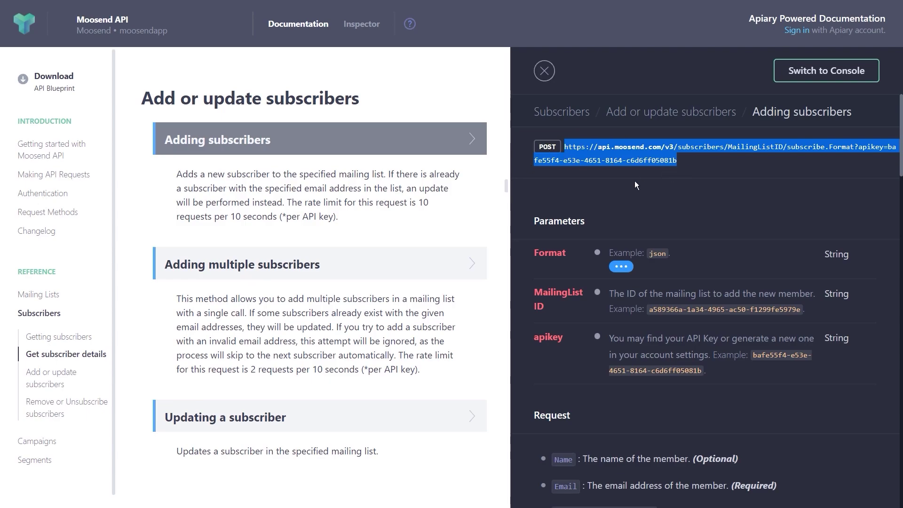
{"action": "left_click", "coordinate": [692, 167]}
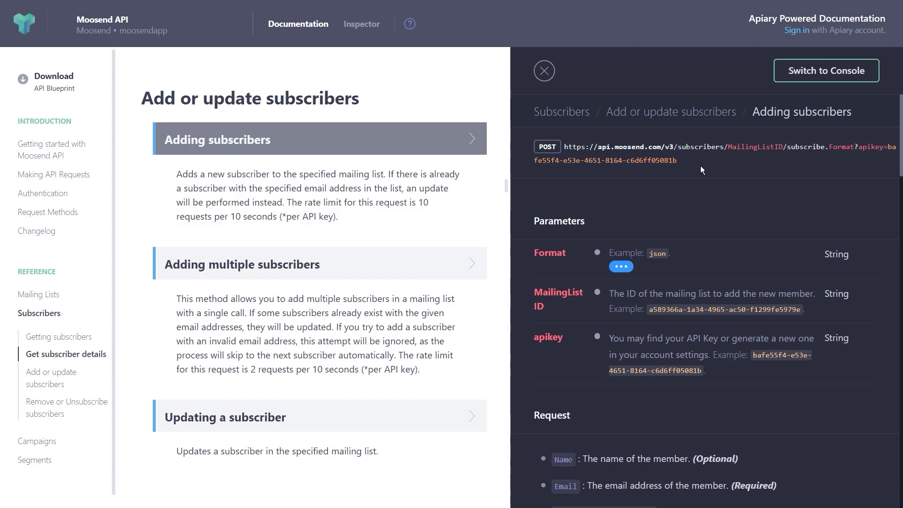
{"action": "double_click", "coordinate": [778, 146]}
{"action": "left_click_drag", "start_coordinate": [829, 147], "coordinate": [861, 147]}
{"action": "double_click", "coordinate": [874, 146]}
{"action": "left_click_drag", "start_coordinate": [609, 293], "coordinate": [820, 296]}
{"action": "left_click", "coordinate": [695, 302]}
{"action": "left_click_drag", "start_coordinate": [565, 147], "coordinate": [784, 146]}
{"action": "left_click", "coordinate": [733, 153]}
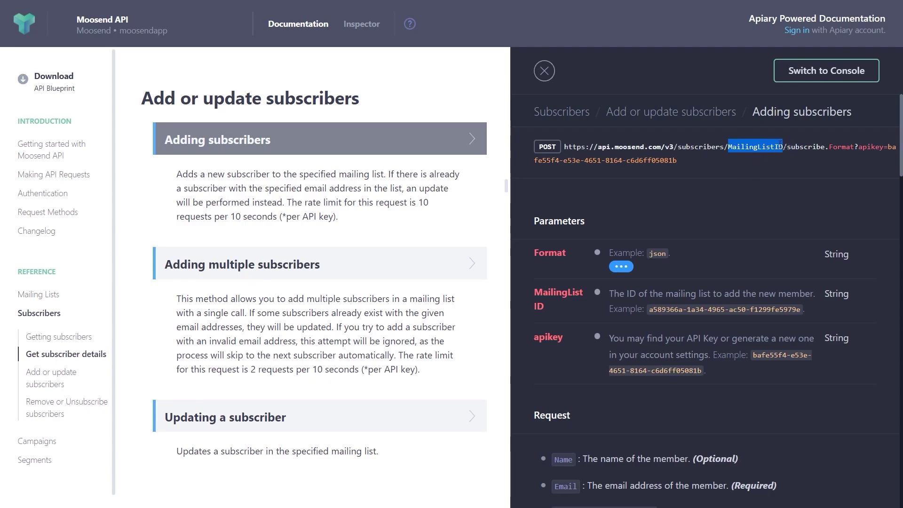
{"action": "left_click_drag", "start_coordinate": [833, 146], "coordinate": [846, 146]}
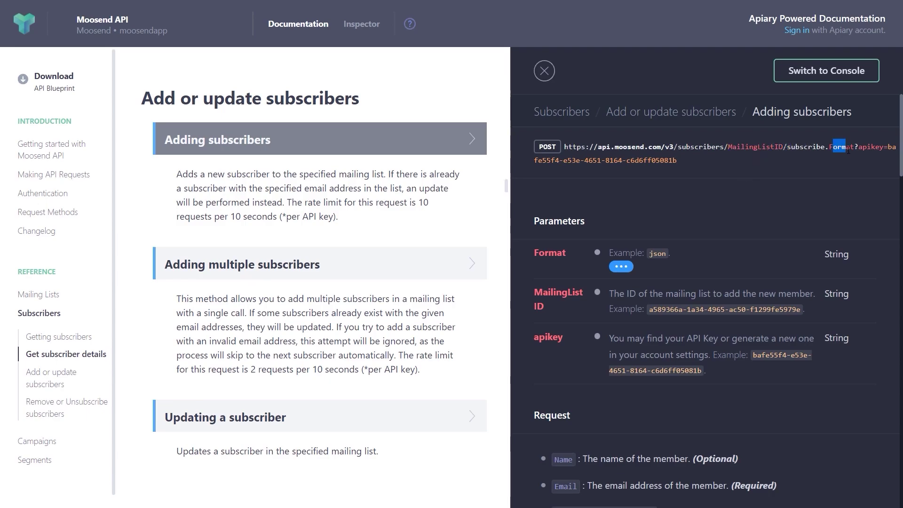
{"action": "left_click", "coordinate": [771, 178]}
{"action": "left_click_drag", "start_coordinate": [858, 146], "coordinate": [884, 148]}
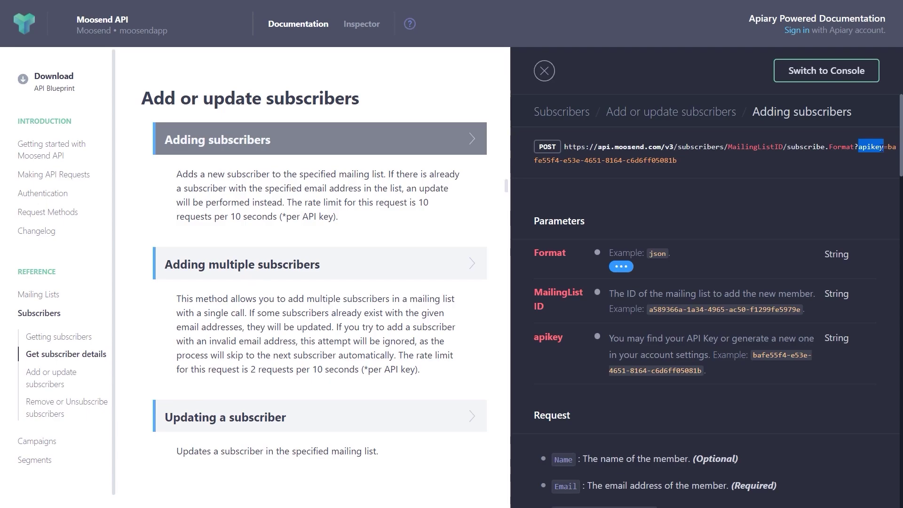
Copy the full Adding subscribers request URL into a blank Notepad document
{"action": "left_click_drag", "start_coordinate": [677, 161], "coordinate": [565, 146]}
{"action": "key", "text": "ctrl+c"}
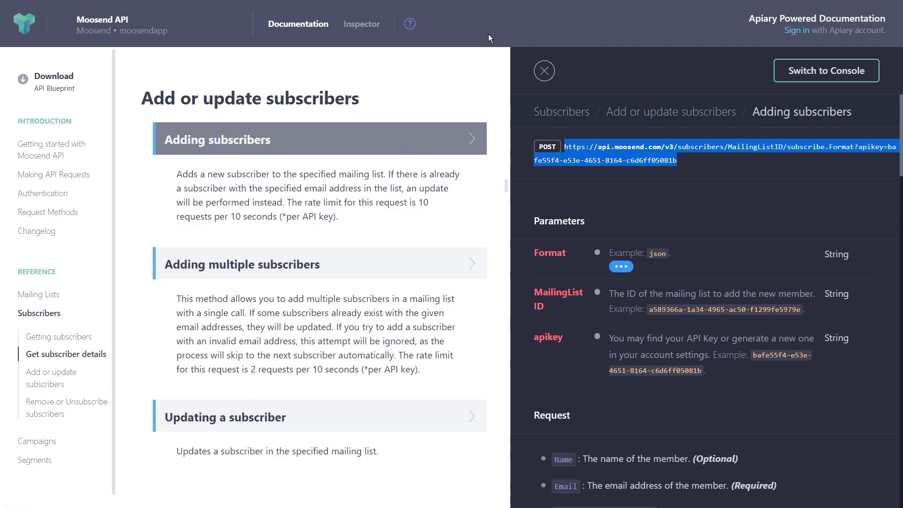
{"action": "key", "text": "alt+Tab"}
{"action": "key", "text": "ctrl+v"}
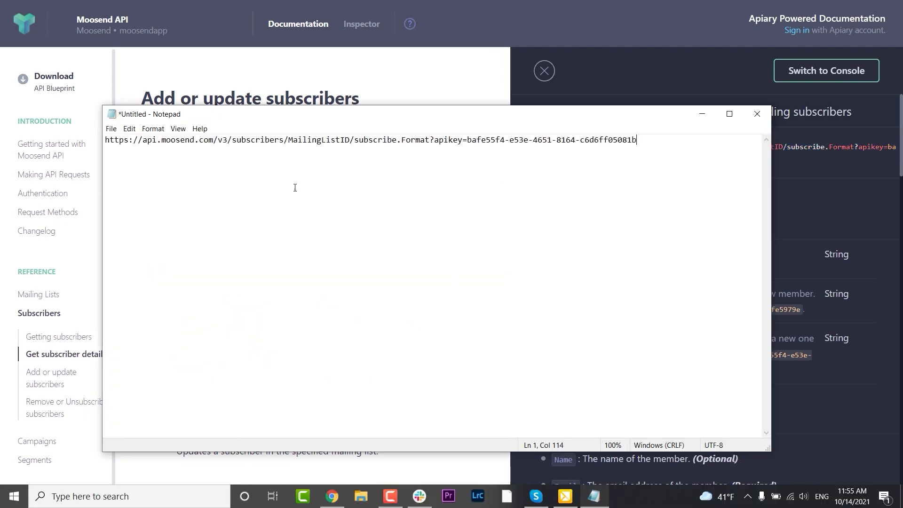
{"action": "left_click_drag", "start_coordinate": [286, 143], "coordinate": [348, 131]}
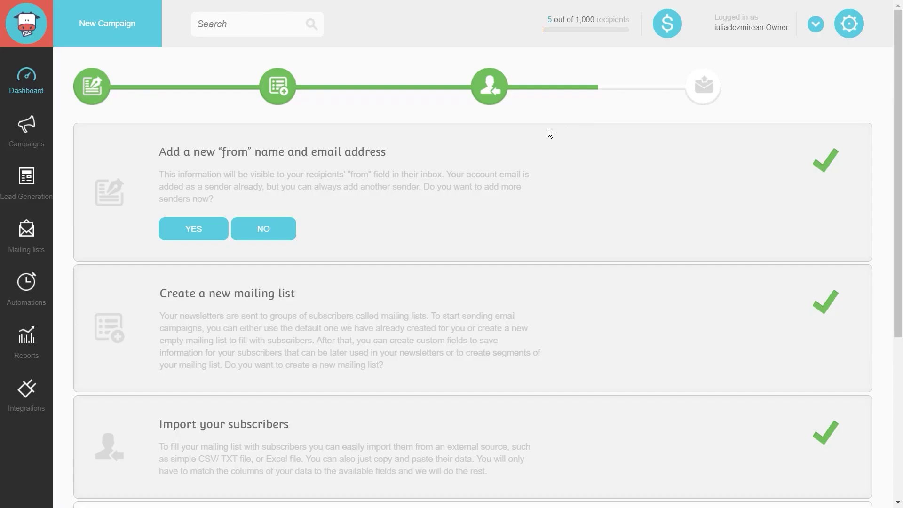
Open the Thriving Mailing List in Moosend and copy its Mailing List ID
{"action": "left_click", "coordinate": [16, 240]}
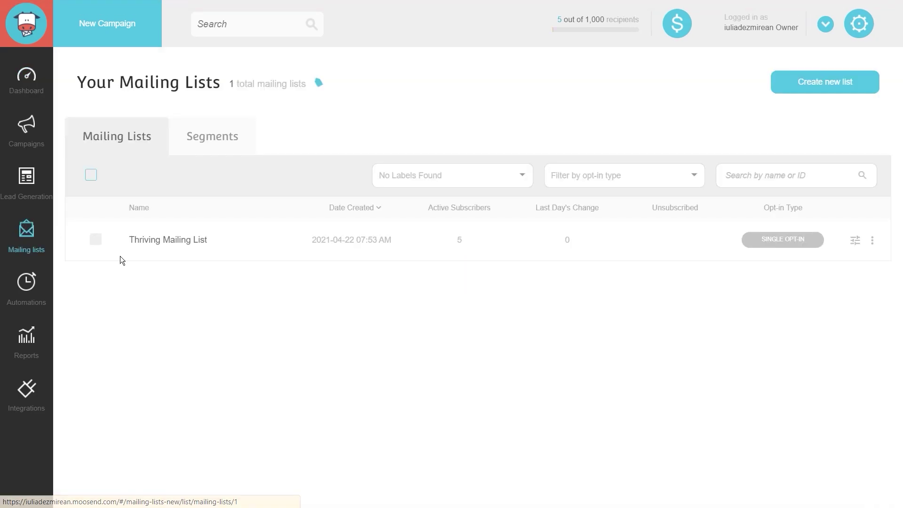
{"action": "left_click", "coordinate": [165, 240]}
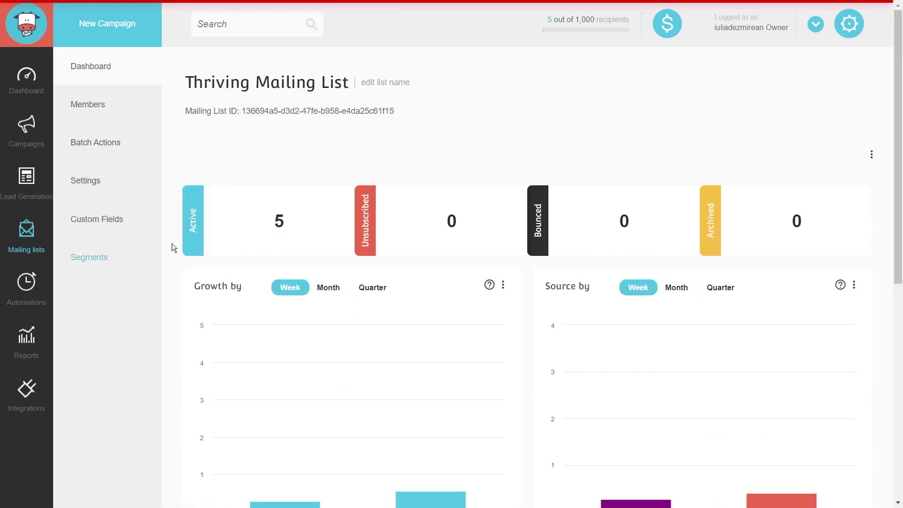
{"action": "mouse_move", "coordinate": [182, 111]}
{"action": "left_mouse_down"}
{"action": "mouse_move", "coordinate": [240, 111]}
{"action": "mouse_move", "coordinate": [178, 121]}
{"action": "left_mouse_up"}
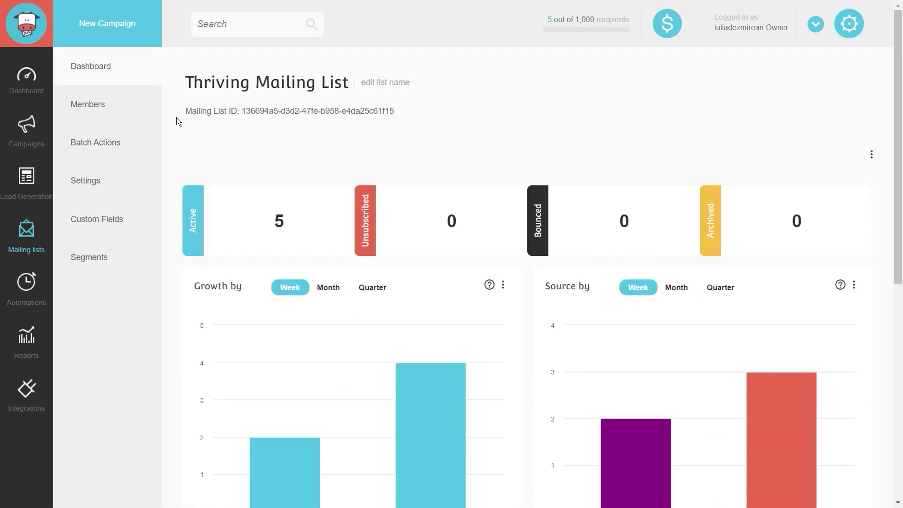
{"action": "left_click_drag", "start_coordinate": [244, 112], "coordinate": [396, 111]}
{"action": "key", "text": "ctrl+c"}
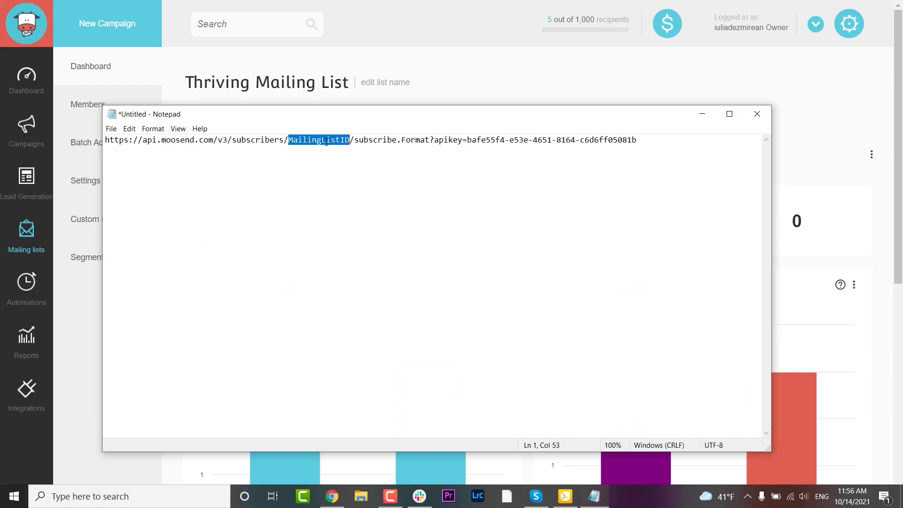
Replace MailingListID in the Notepad URL with the copied ID and Format with json
{"action": "key", "text": "BackSpace"}
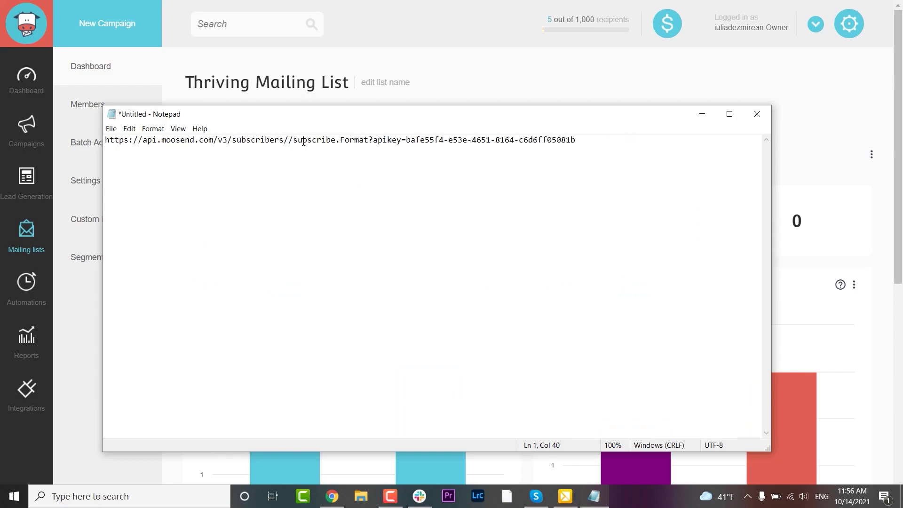
{"action": "key", "text": "ctrl+v"}
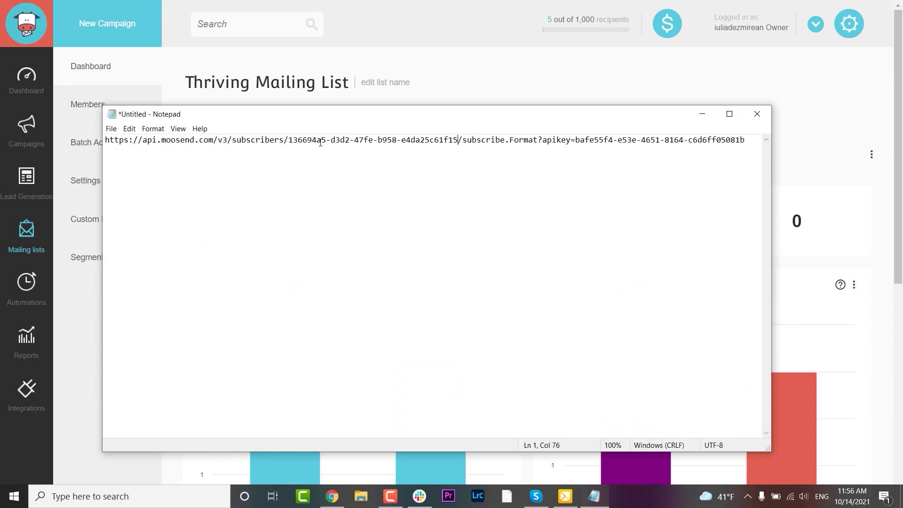
{"action": "left_click_drag", "start_coordinate": [511, 141], "coordinate": [536, 143]}
{"action": "type", "text": "json"}
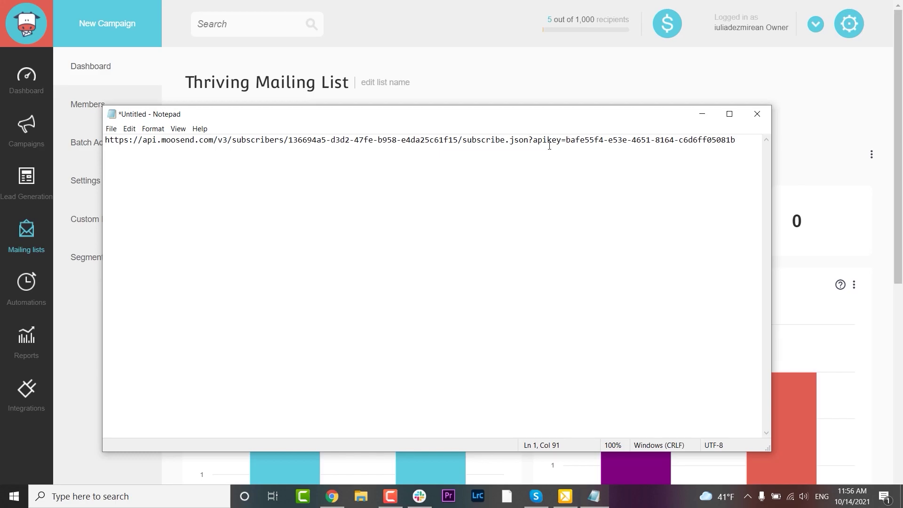
{"action": "left_click_drag", "start_coordinate": [565, 140], "coordinate": [736, 140]}
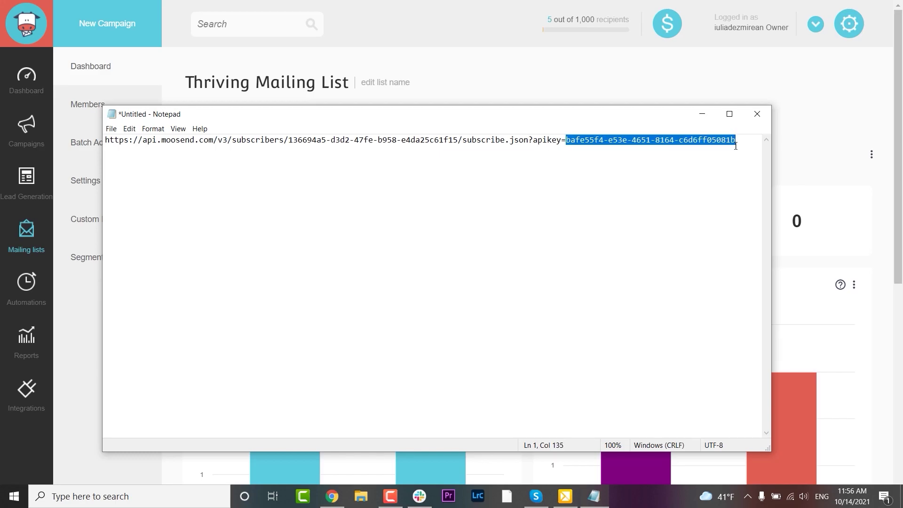
{"action": "left_click", "coordinate": [847, 125]}
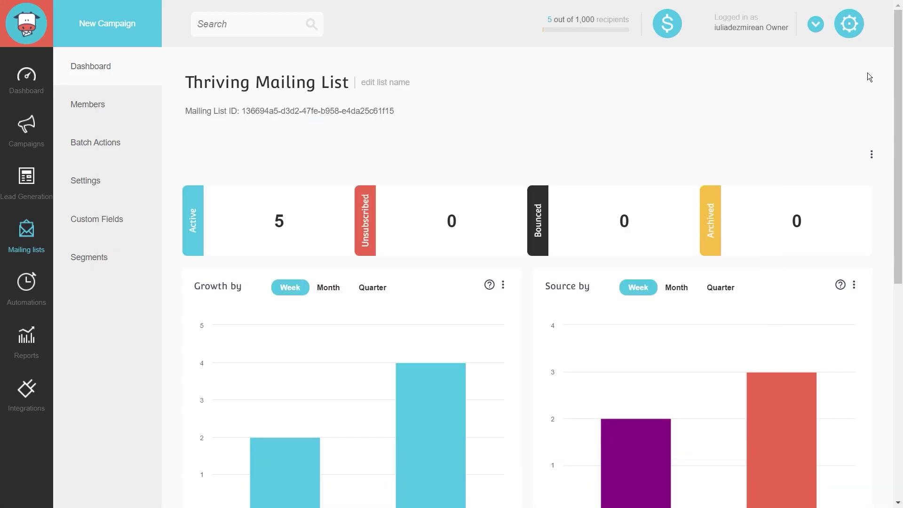
Go to the Api Key page from Moosend's settings gear menu
{"action": "left_click", "coordinate": [848, 27]}
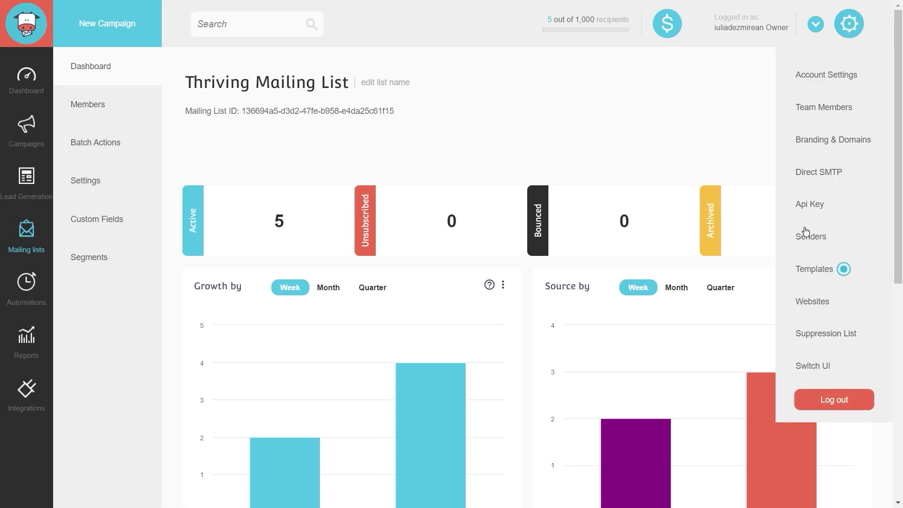
{"action": "left_click", "coordinate": [806, 211]}
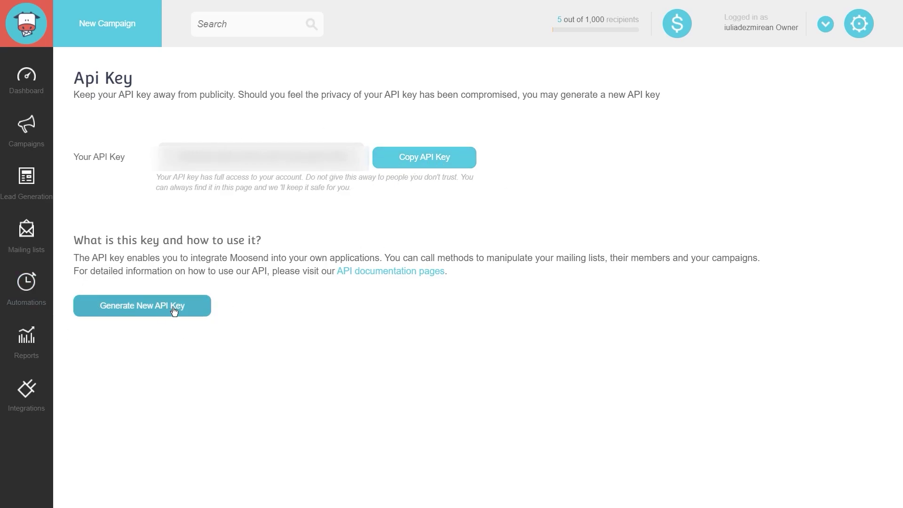
Copy the account API key, paste it over the example key after apikey=, and select the URL
{"action": "left_click", "coordinate": [437, 158]}
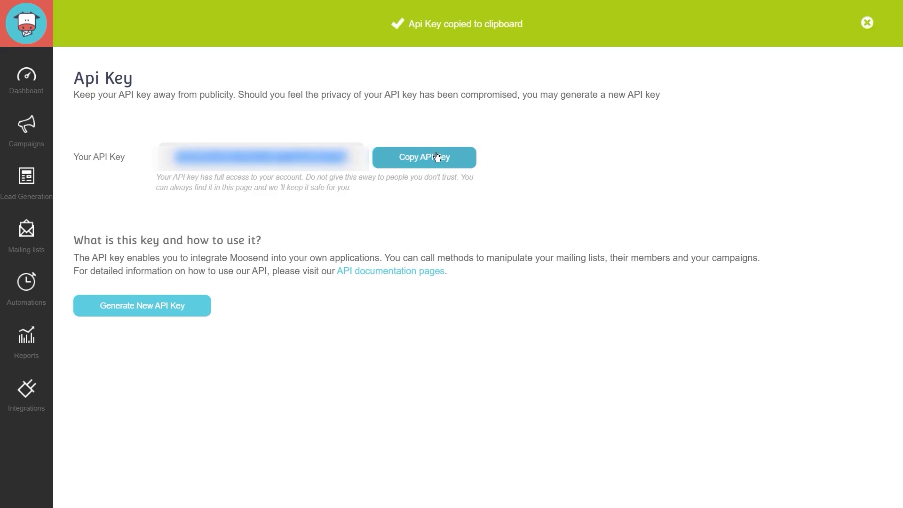
{"action": "key", "text": "super"}
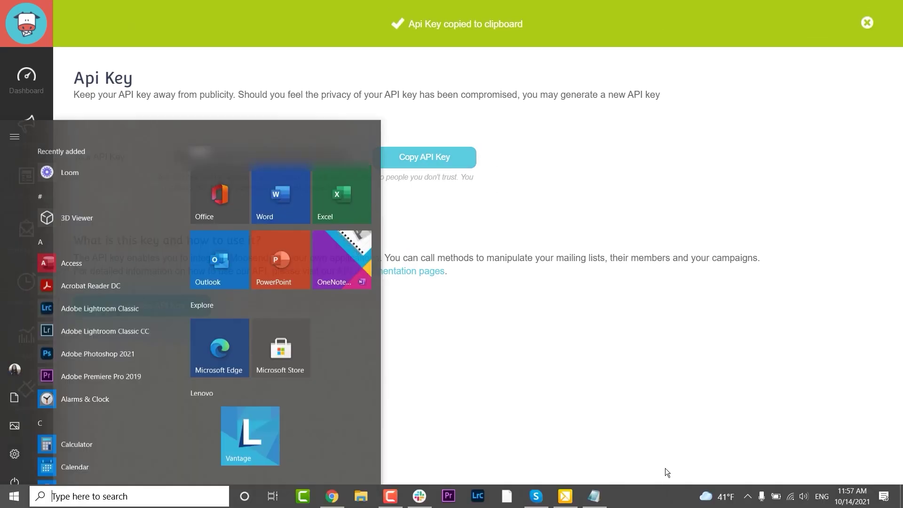
{"action": "left_click", "coordinate": [594, 496]}
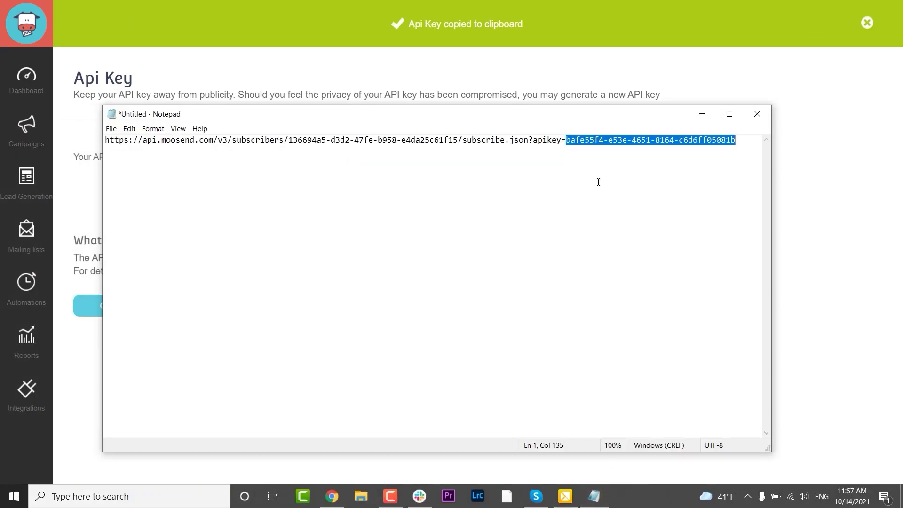
{"action": "key", "text": "BackSpace"}
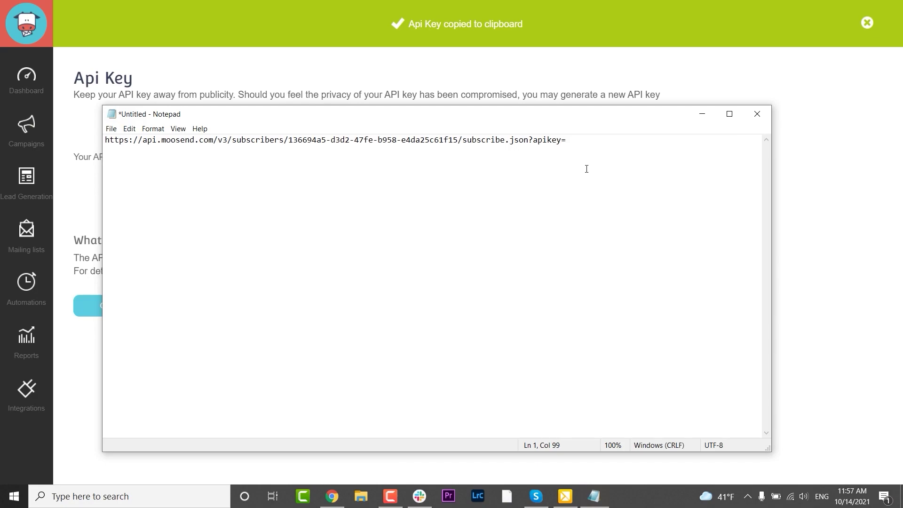
{"action": "key", "text": "ctrl+v"}
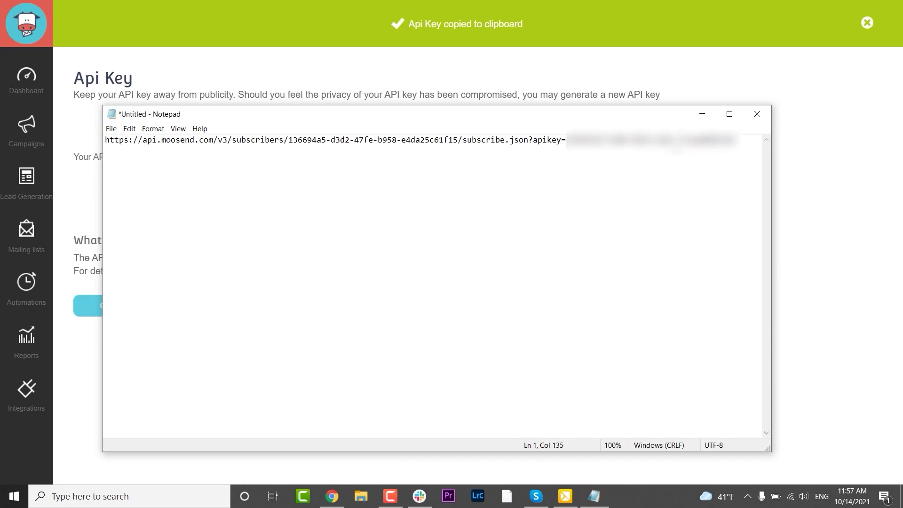
{"action": "left_click_drag", "start_coordinate": [738, 142], "coordinate": [97, 149]}
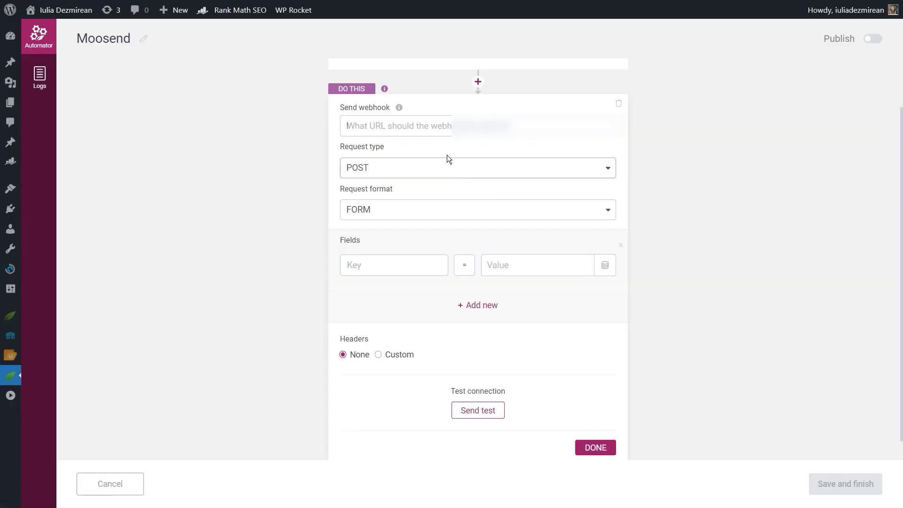
Put the Moosend subscribe URL in the Send webhook field with POST request type and FORM format
{"action": "key", "text": "ctrl+v"}
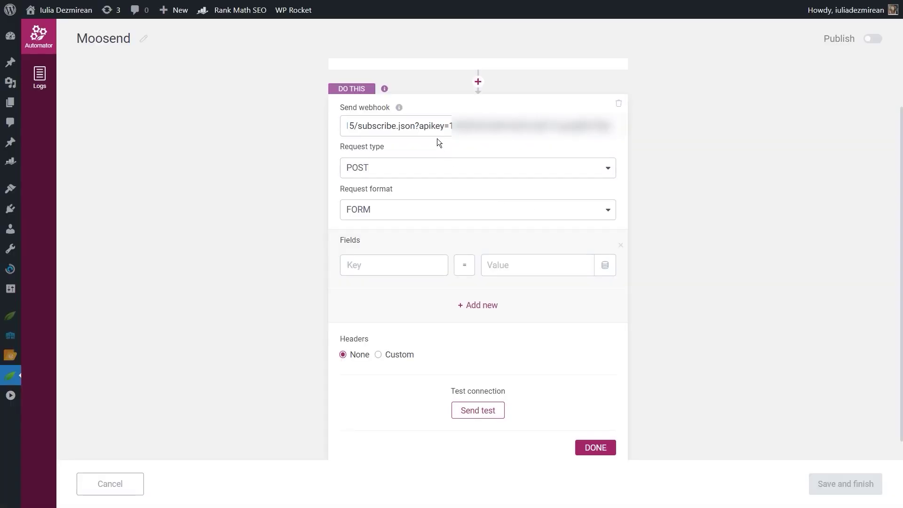
{"action": "left_click", "coordinate": [440, 126]}
{"action": "left_click_drag", "start_coordinate": [347, 125], "coordinate": [228, 123]}
{"action": "left_click", "coordinate": [349, 125]}
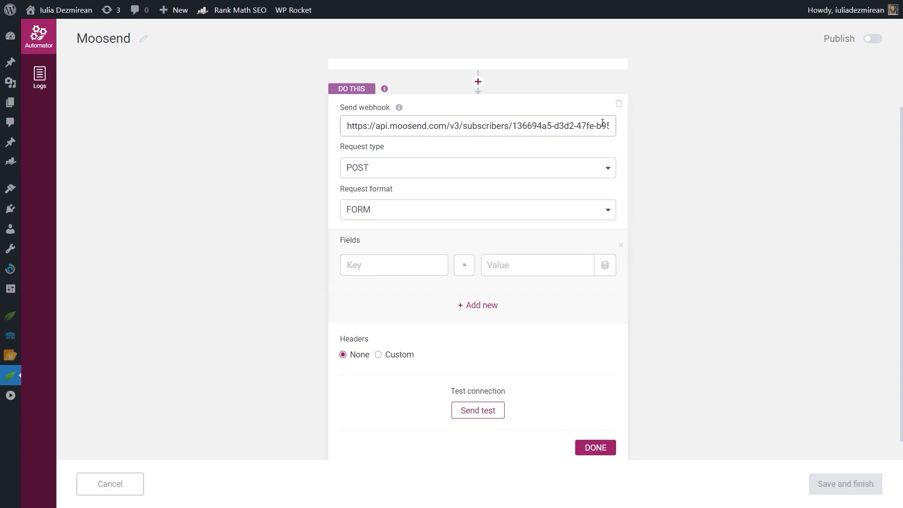
{"action": "left_click", "coordinate": [376, 169]}
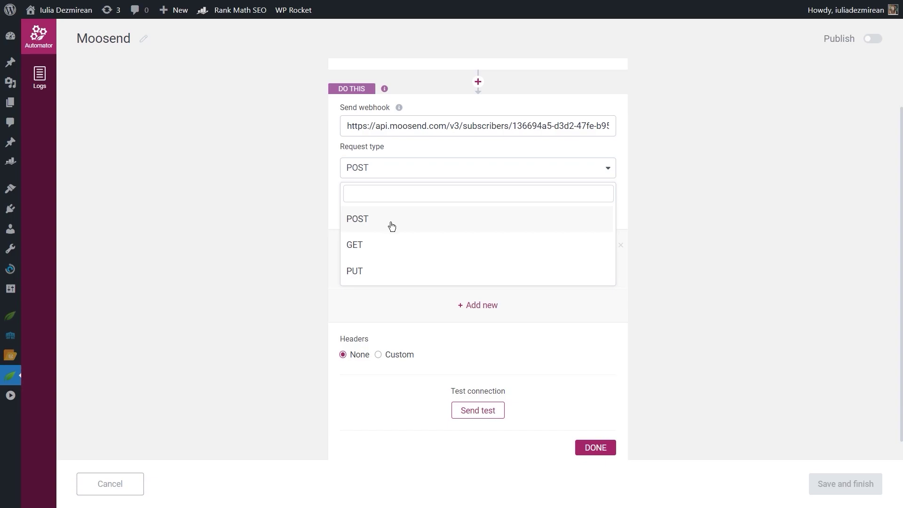
{"action": "left_click", "coordinate": [332, 268]}
{"action": "left_click", "coordinate": [354, 211]}
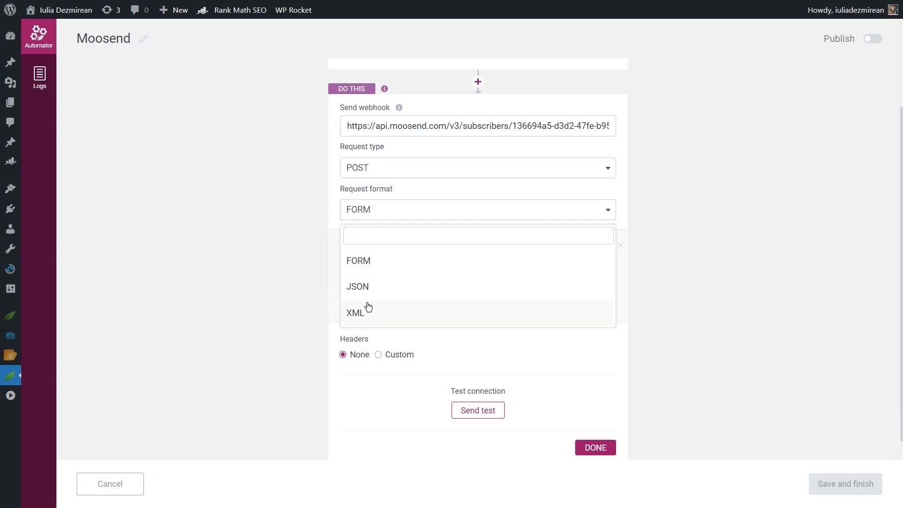
{"action": "scroll", "coordinate": [544, 232], "scroll_direction": "down", "scroll_amount": 1}
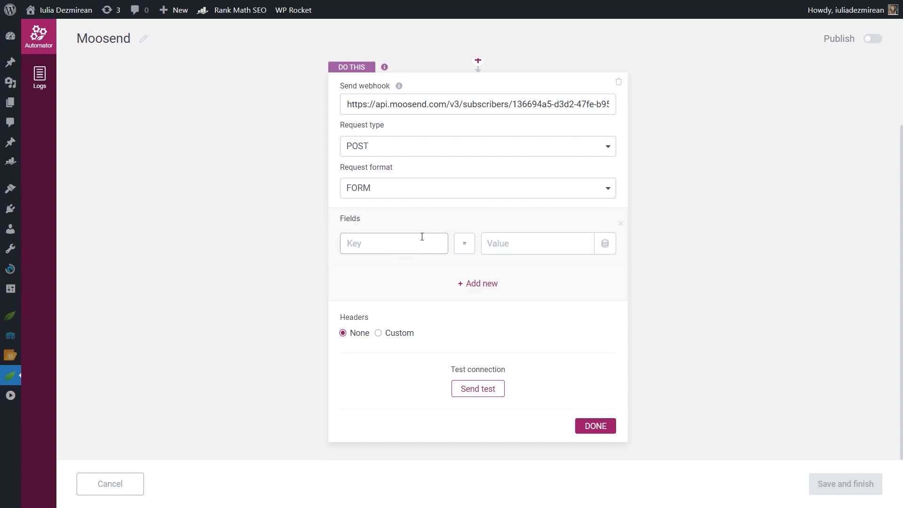
Add a webhook field with key 'name' mapped to the form's Name field (%name%)
{"action": "left_click", "coordinate": [399, 244]}
{"action": "type", "text": "name"}
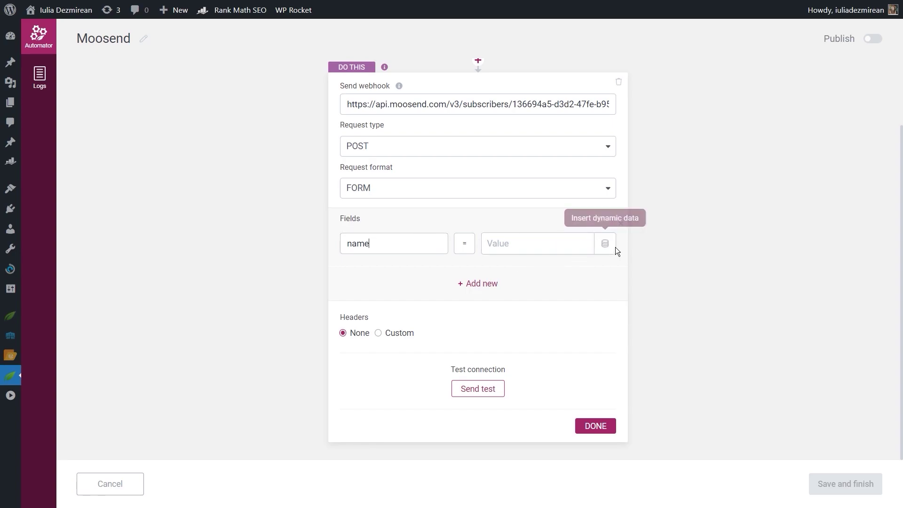
{"action": "left_click", "coordinate": [370, 244]}
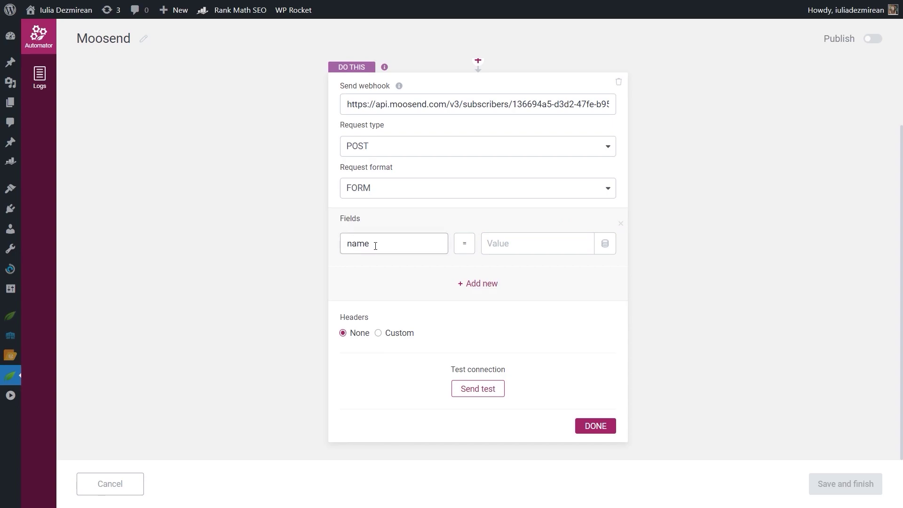
{"action": "left_click", "coordinate": [605, 242]}
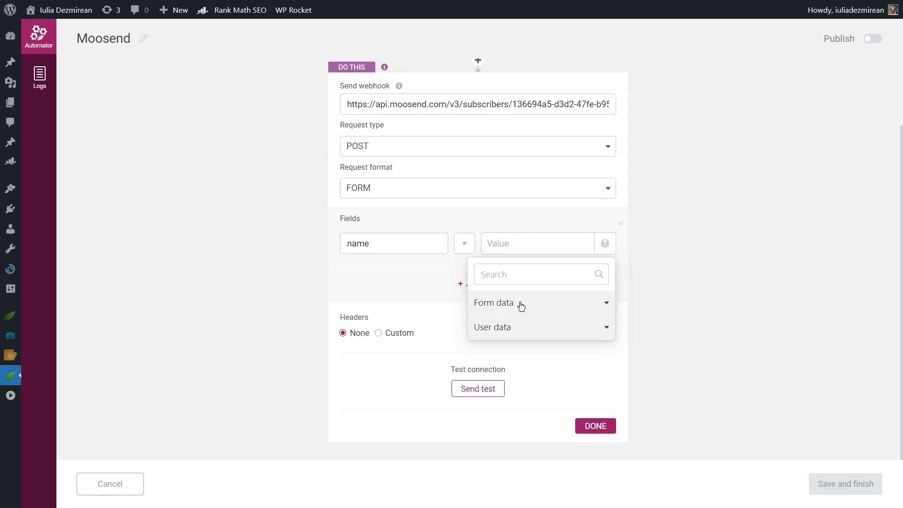
{"action": "left_click", "coordinate": [515, 328]}
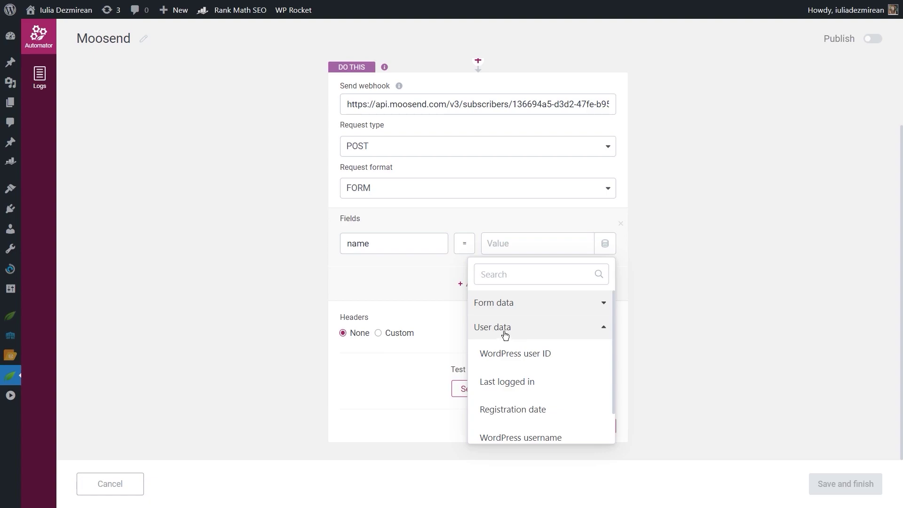
{"action": "scroll", "coordinate": [541, 392], "scroll_direction": "down", "scroll_amount": 1}
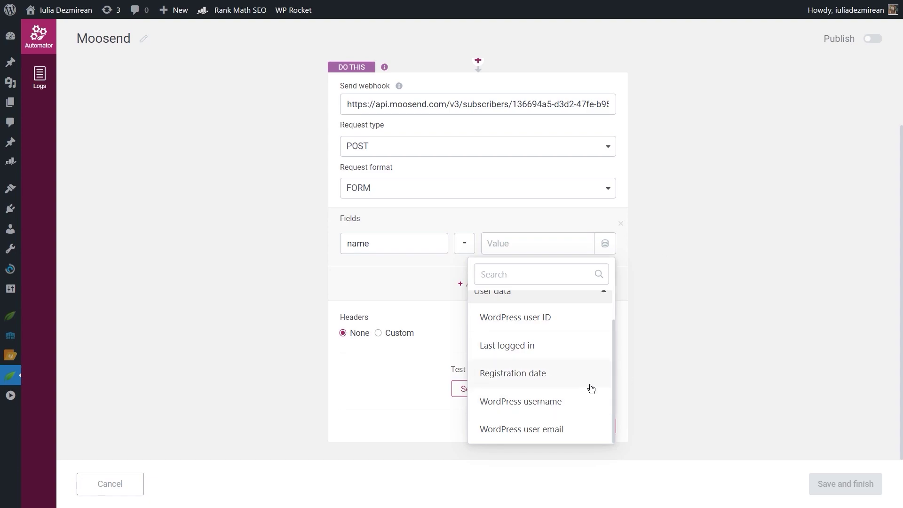
{"action": "scroll", "coordinate": [591, 389], "scroll_direction": "up", "scroll_amount": 2}
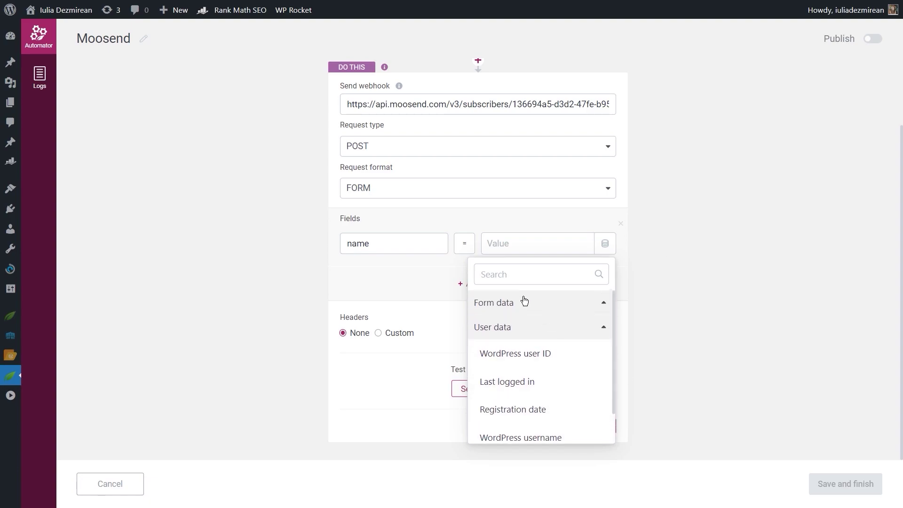
{"action": "left_click", "coordinate": [522, 303]}
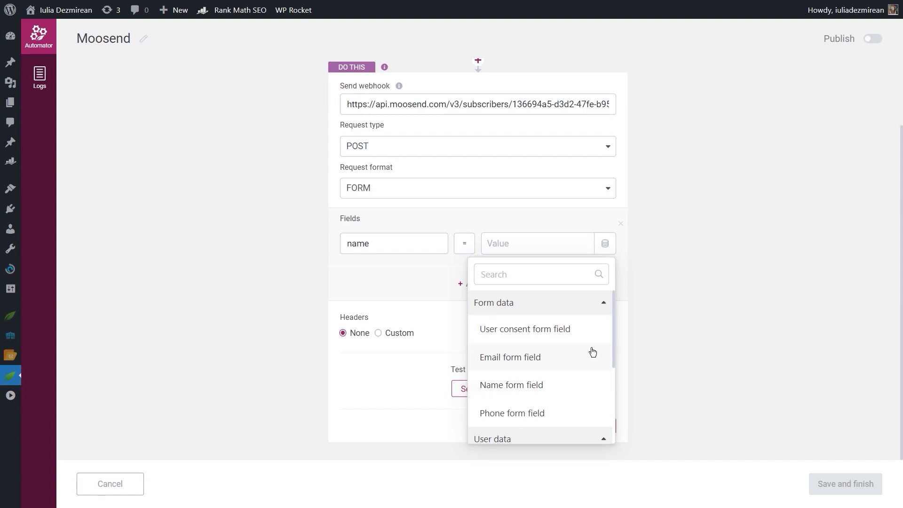
{"action": "left_click", "coordinate": [528, 392]}
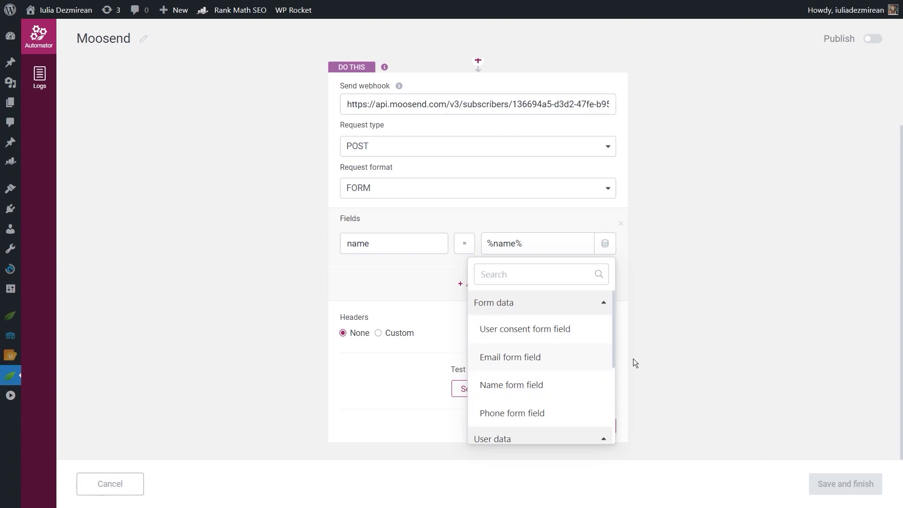
{"action": "left_click", "coordinate": [680, 290]}
Add an 'email' field mapped to the form's Email field (%email%) and switch headers to Custom
{"action": "left_click", "coordinate": [483, 283]}
{"action": "left_click", "coordinate": [408, 289]}
{"action": "type", "text": "email"}
{"action": "left_click", "coordinate": [645, 262]}
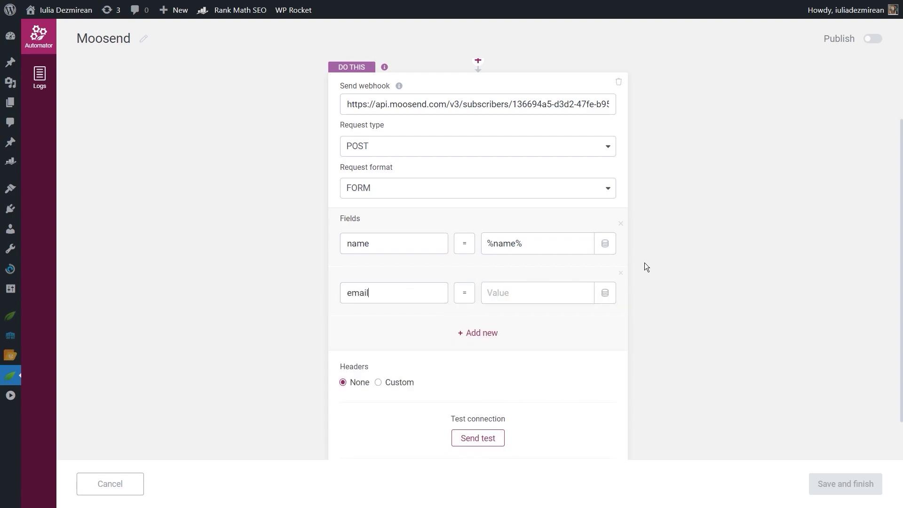
{"action": "left_click", "coordinate": [604, 293]}
{"action": "left_click", "coordinate": [524, 352]}
{"action": "left_click", "coordinate": [539, 413]}
{"action": "left_click", "coordinate": [671, 300]}
{"action": "scroll", "coordinate": [642, 237], "scroll_direction": "down", "scroll_amount": 2}
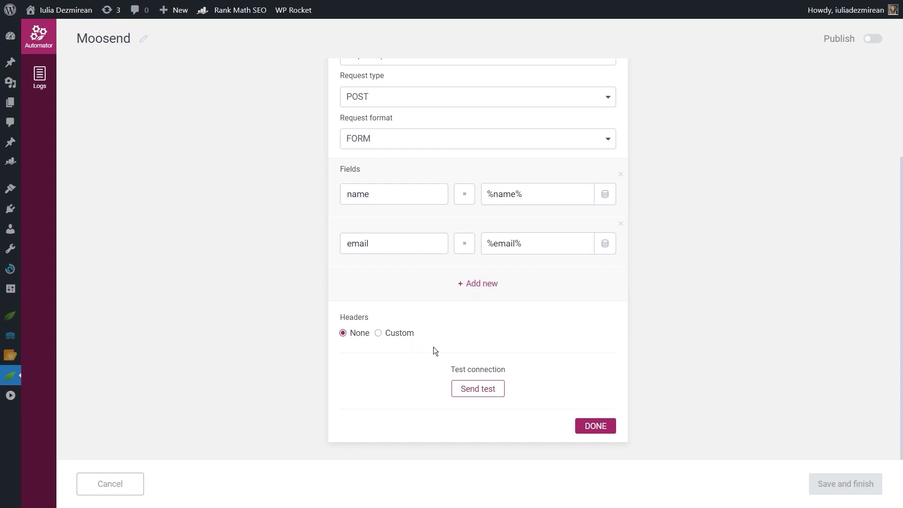
{"action": "left_click", "coordinate": [377, 333]}
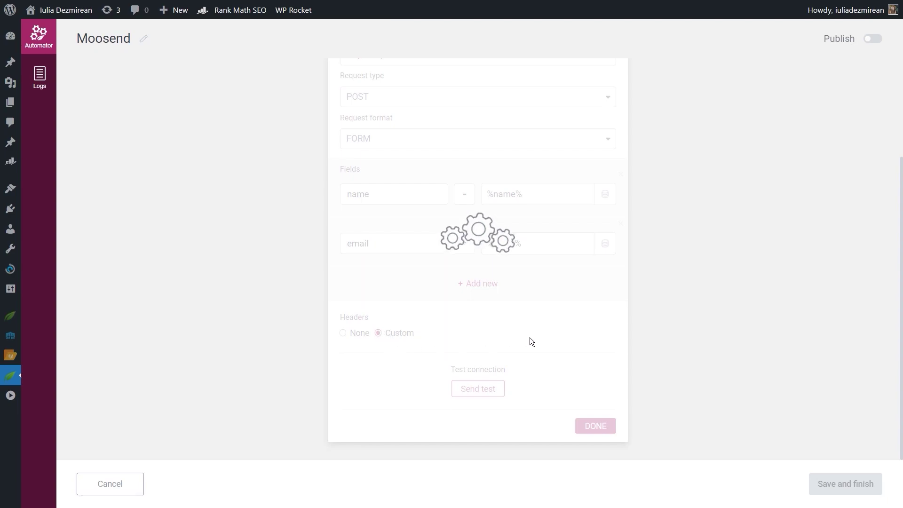
Set the webhook headers back to None and send a test webhook to Moosend
{"action": "scroll", "coordinate": [442, 358], "scroll_direction": "down", "scroll_amount": 2}
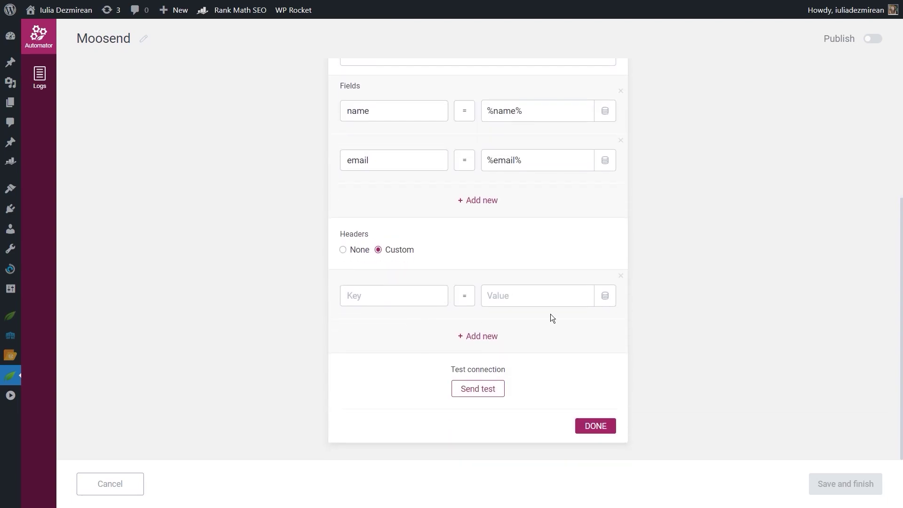
{"action": "left_click", "coordinate": [605, 296]}
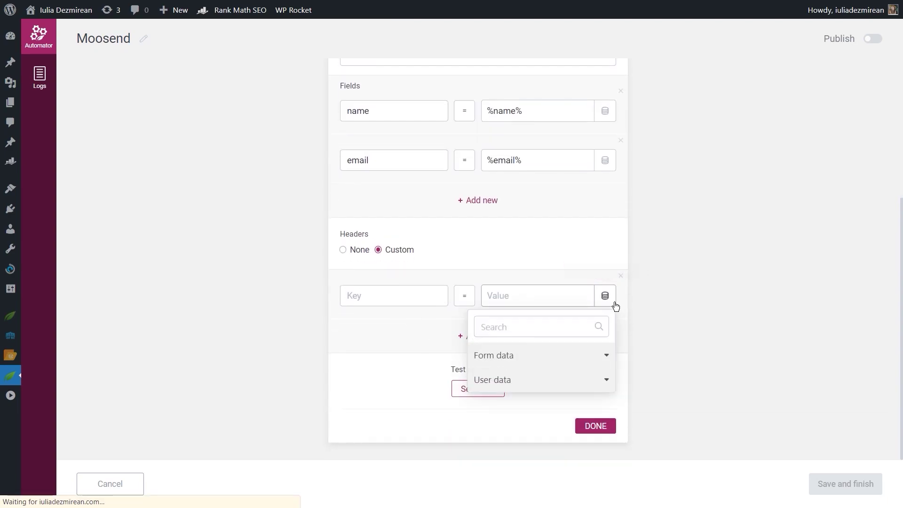
{"action": "left_click", "coordinate": [543, 381]}
{"action": "left_click", "coordinate": [666, 356]}
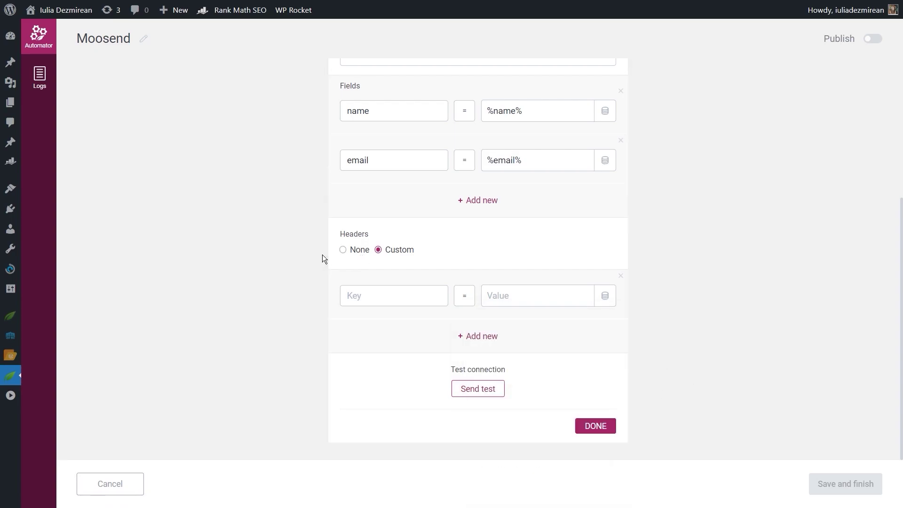
{"action": "left_click", "coordinate": [343, 250]}
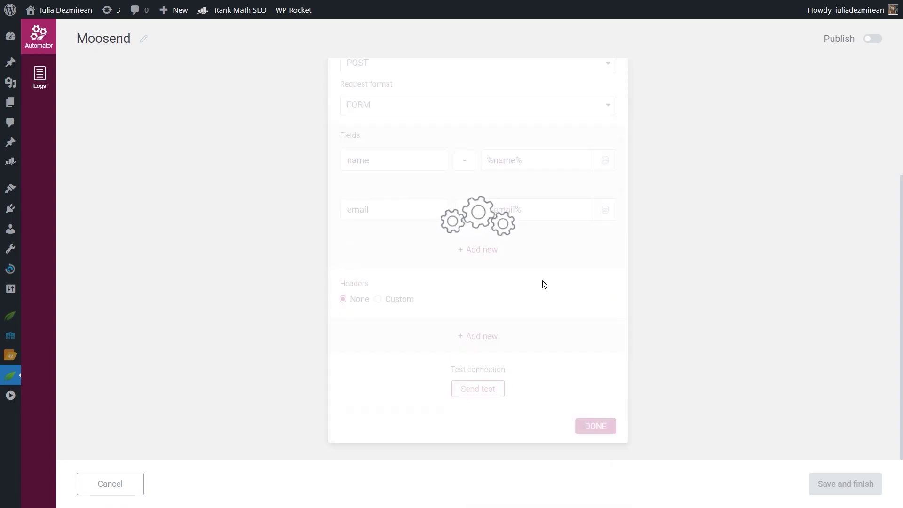
{"action": "double_click", "coordinate": [474, 391]}
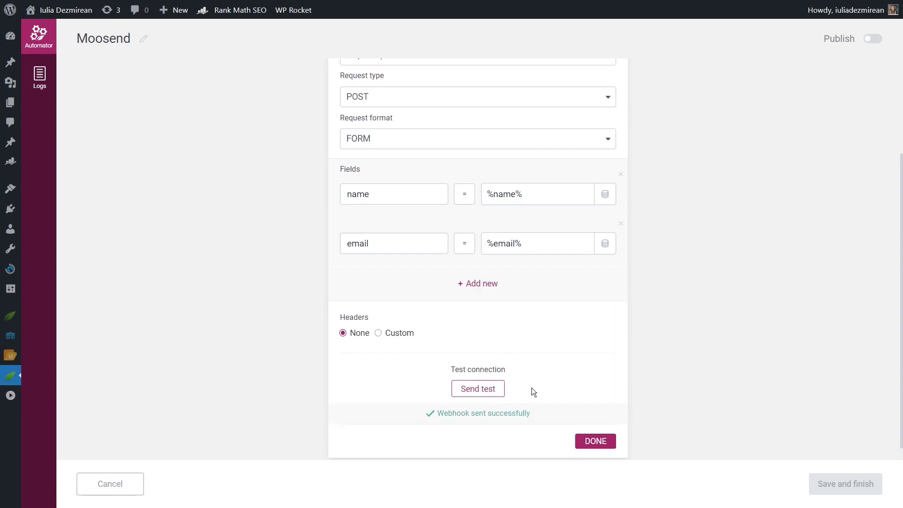
{"action": "left_click", "coordinate": [494, 393]}
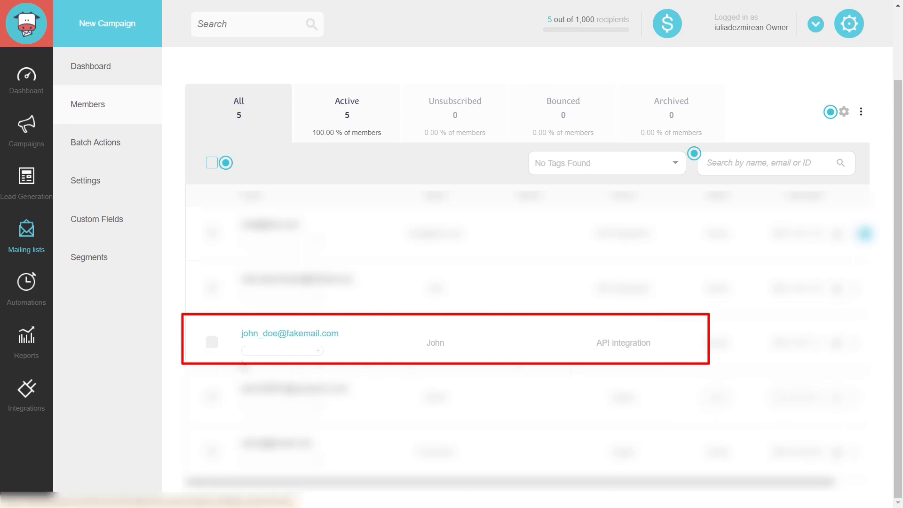
Confirm the test subscriber in Moosend's members list shows API integration as its source
{"action": "left_click_drag", "start_coordinate": [596, 343], "coordinate": [665, 344]}
{"action": "left_click", "coordinate": [657, 347]}
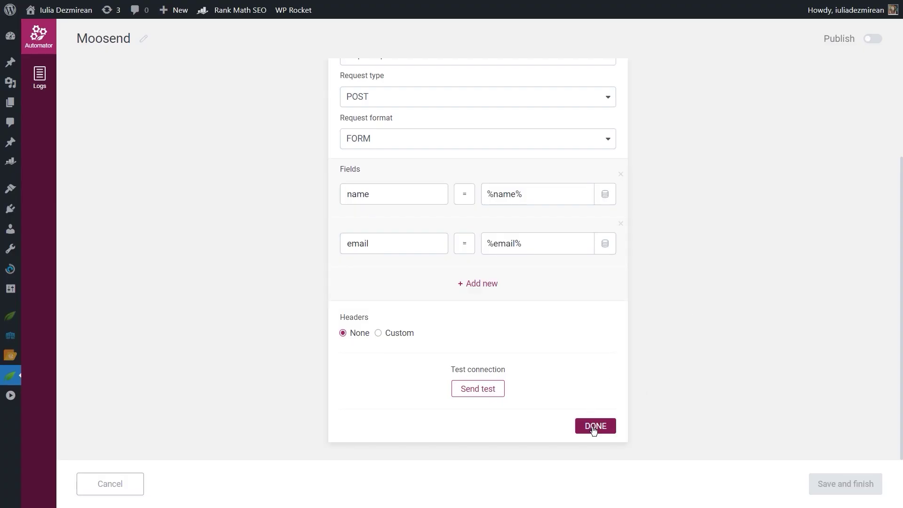
Finish the webhook action without adding another step, then save and finish the Moosend automation
{"action": "left_click", "coordinate": [593, 426]}
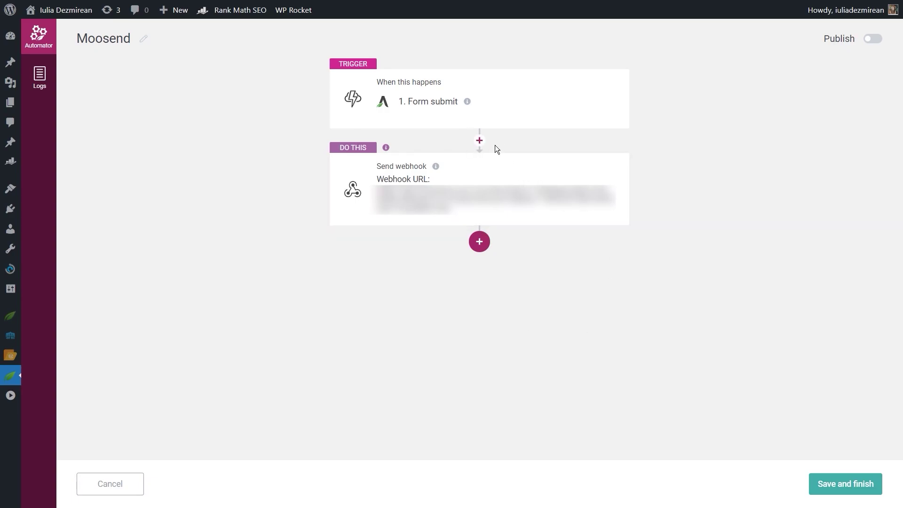
{"action": "left_click", "coordinate": [480, 140]}
{"action": "scroll", "coordinate": [649, 215], "scroll_direction": "down", "scroll_amount": 1}
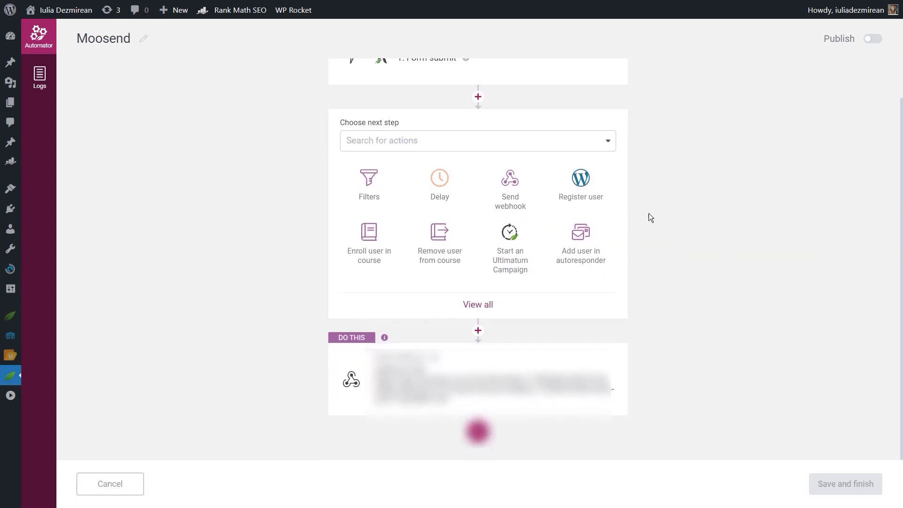
{"action": "left_click", "coordinate": [616, 120]}
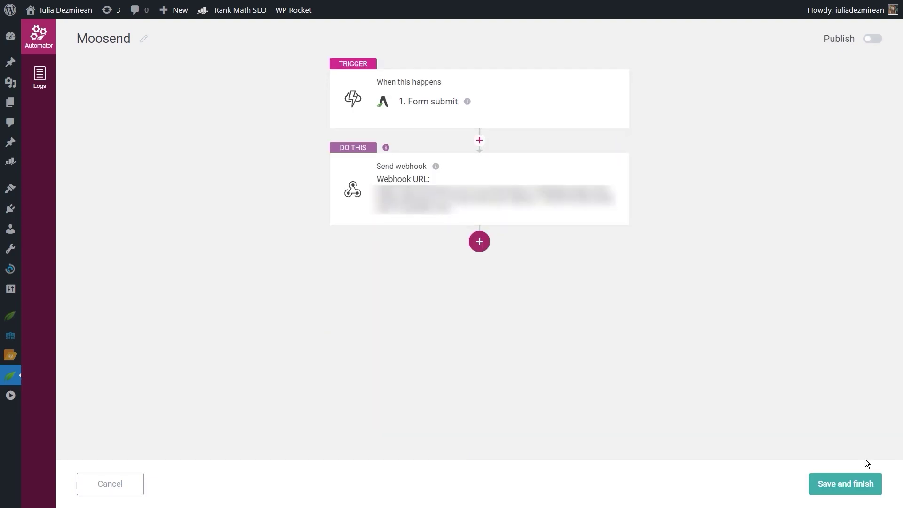
{"action": "left_click", "coordinate": [850, 489]}
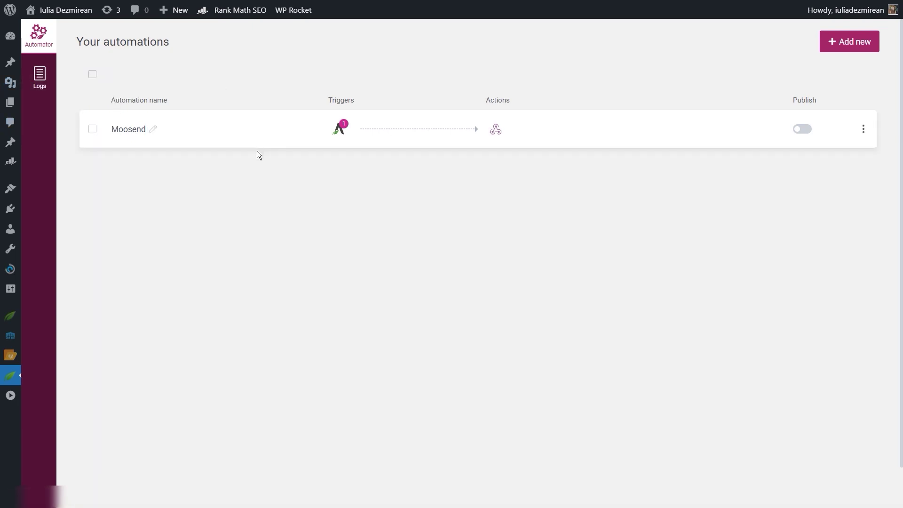
Publish the Moosend automation and restrict its Form submit trigger to one specific form
{"action": "left_click", "coordinate": [801, 130]}
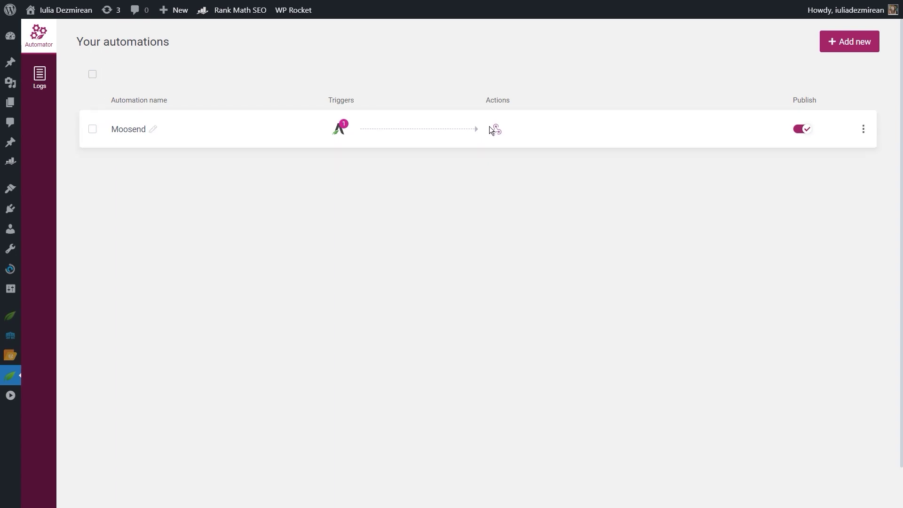
{"action": "left_click", "coordinate": [864, 129]}
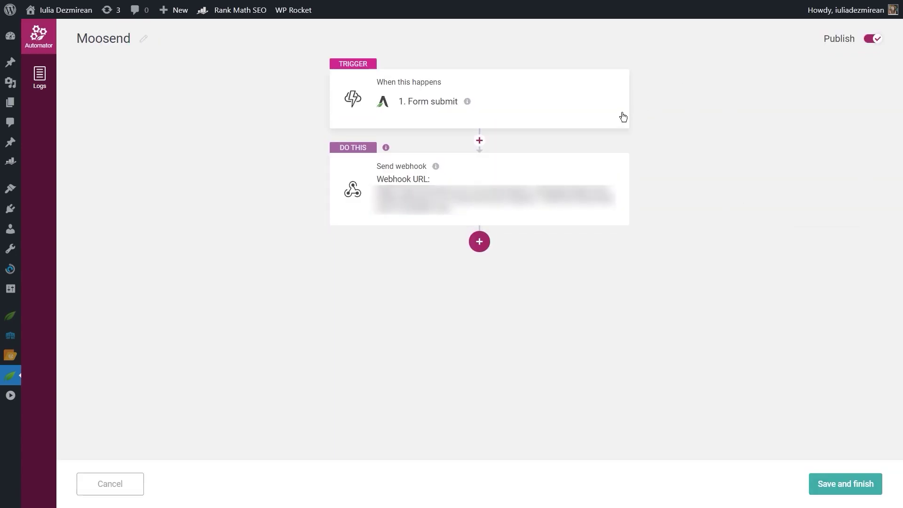
{"action": "left_click", "coordinate": [433, 110]}
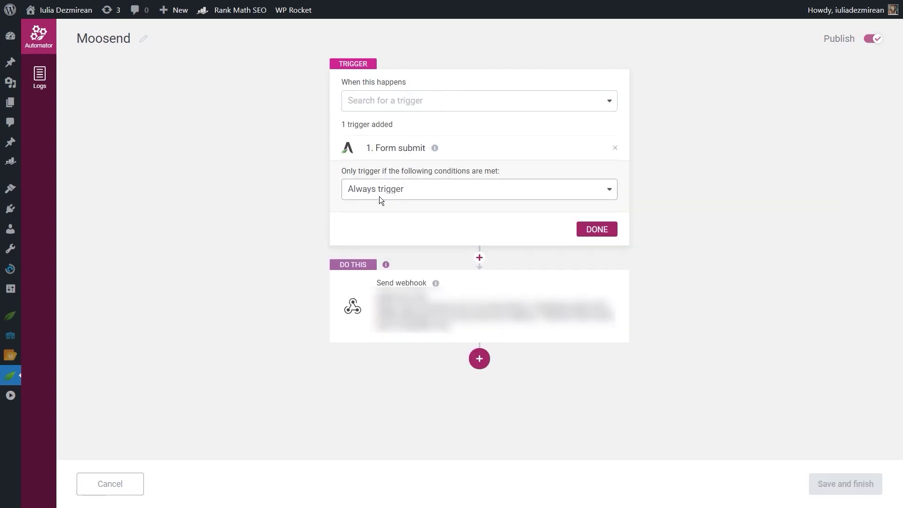
{"action": "left_click", "coordinate": [407, 185]}
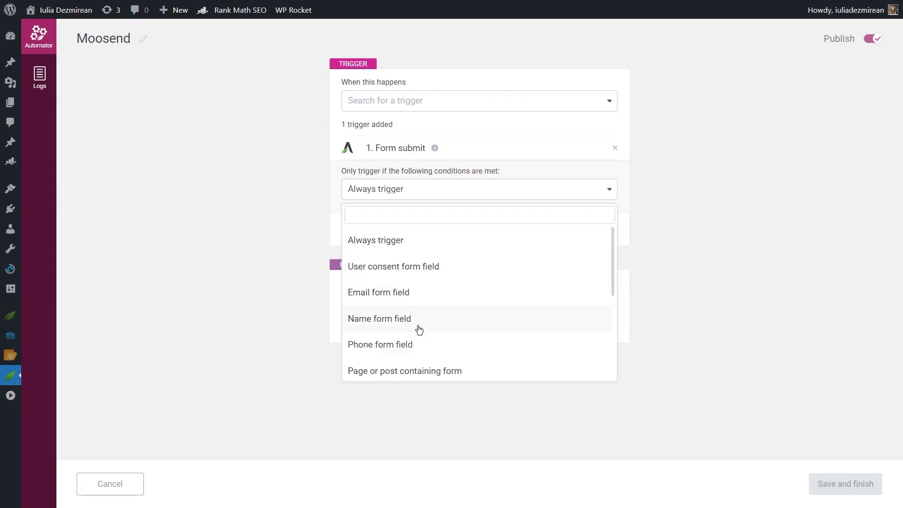
{"action": "scroll", "coordinate": [407, 285], "scroll_direction": "down", "scroll_amount": 3}
{"action": "left_click", "coordinate": [385, 280]}
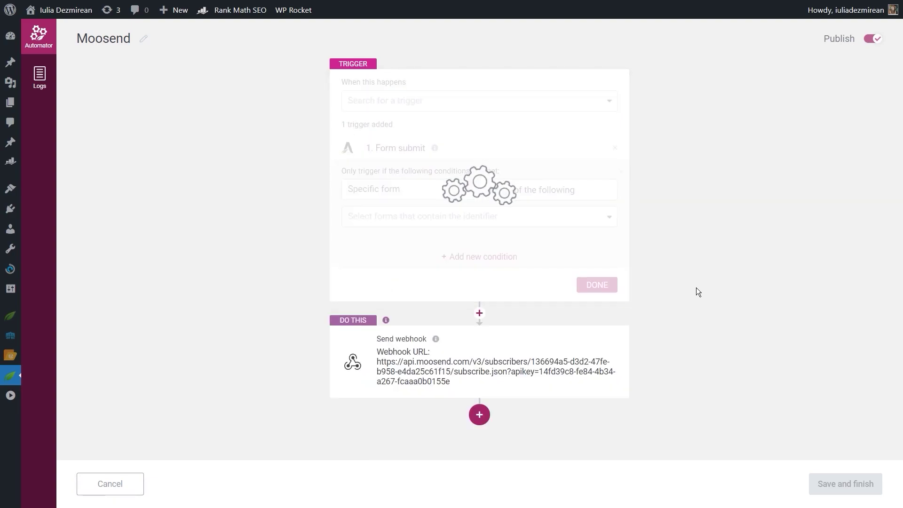
{"action": "left_click", "coordinate": [448, 214]}
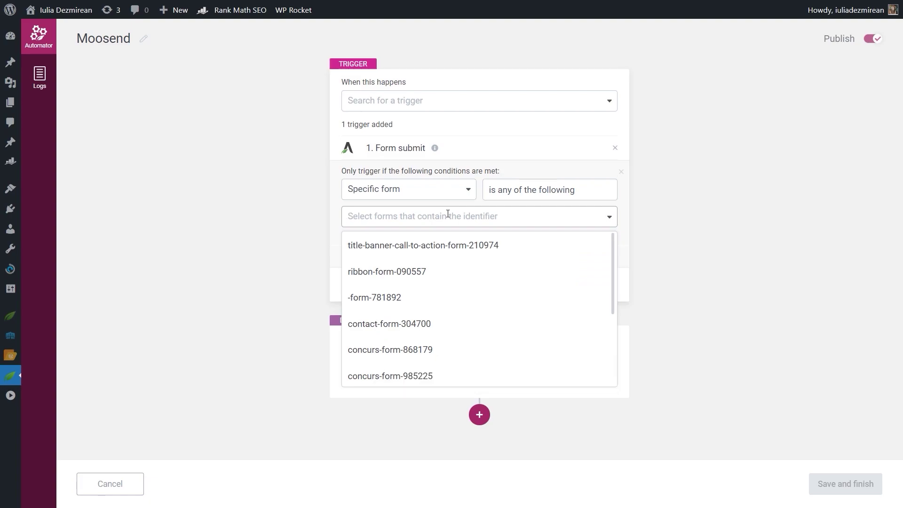
{"action": "scroll", "coordinate": [476, 264], "scroll_direction": "down", "scroll_amount": 3}
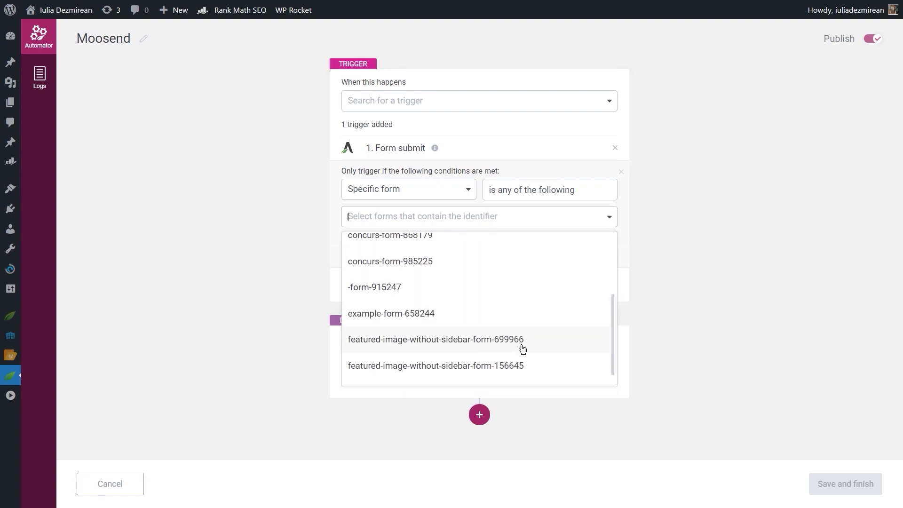
{"action": "scroll", "coordinate": [520, 324], "scroll_direction": "up", "scroll_amount": 3}
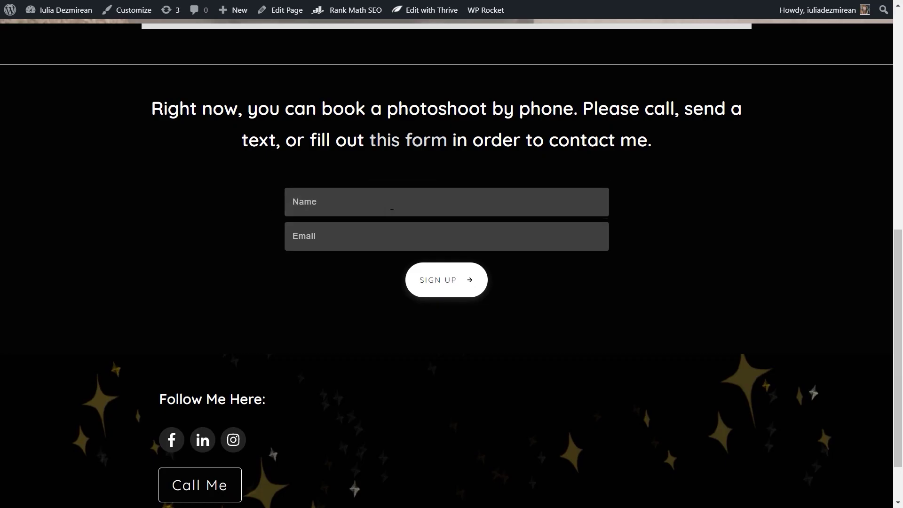
{"action": "left_click", "coordinate": [341, 203]}
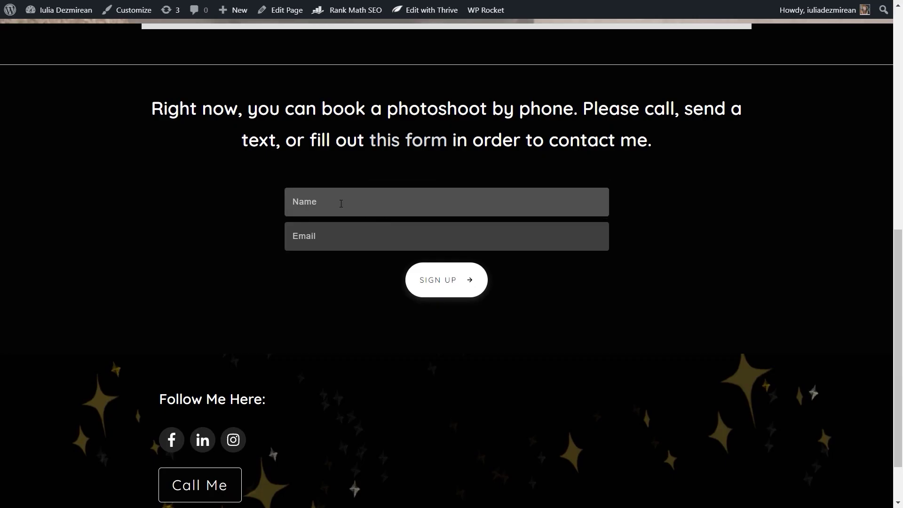
Fill the site's sign-up form with a test name and e-mail address and submit it
{"action": "type", "text": "Exa"}
{"action": "key", "text": "Tab"}
{"action": "type", "text": "example@mail"}
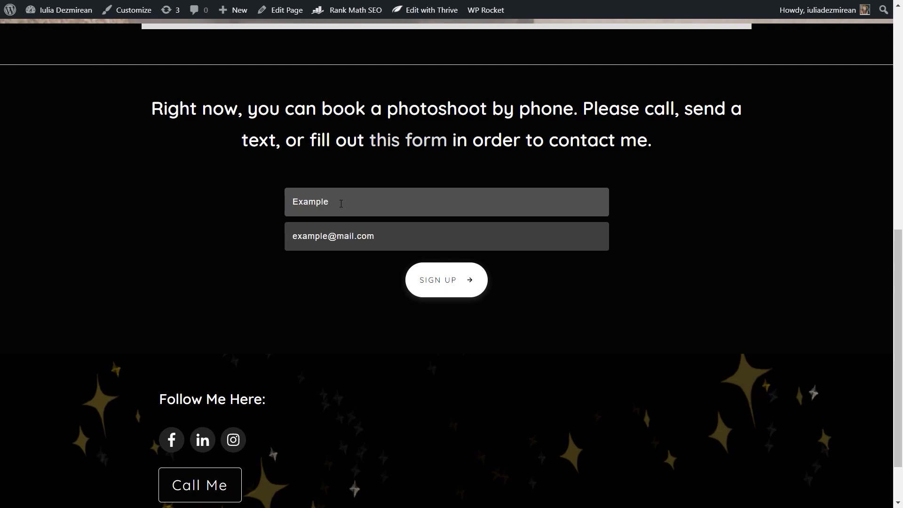
{"action": "left_click", "coordinate": [442, 282]}
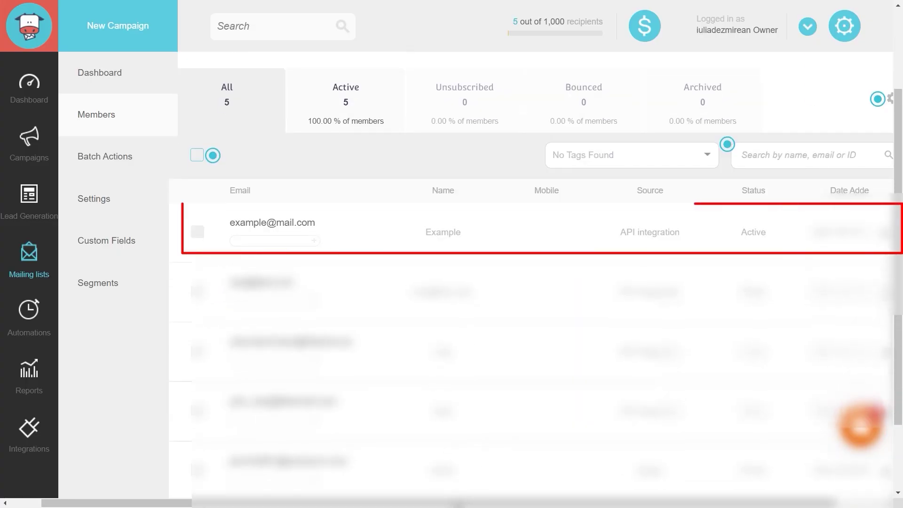
Check the newest Moosend member row's e-mail, name and API integration source
{"action": "left_click_drag", "start_coordinate": [244, 218], "coordinate": [634, 231]}
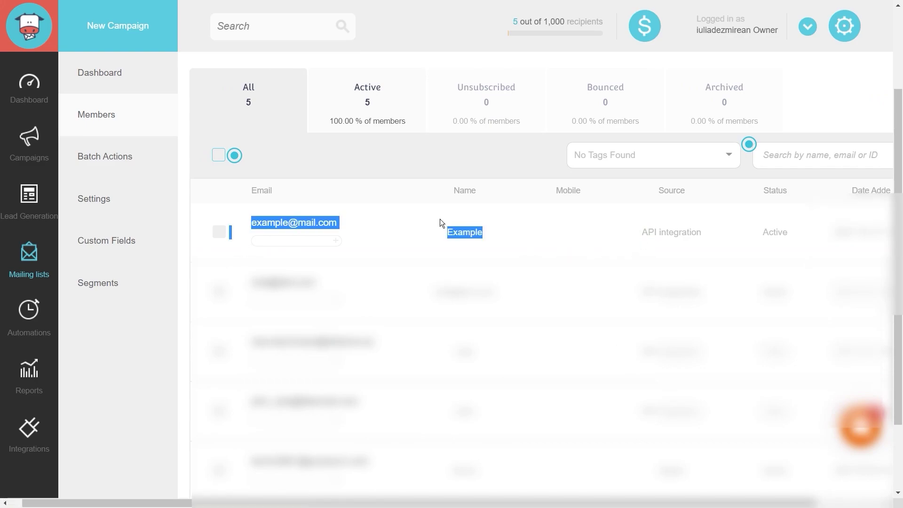
{"action": "left_click", "coordinate": [655, 230]}
{"action": "left_click_drag", "start_coordinate": [657, 230], "coordinate": [715, 233]}
{"action": "left_click", "coordinate": [726, 229]}
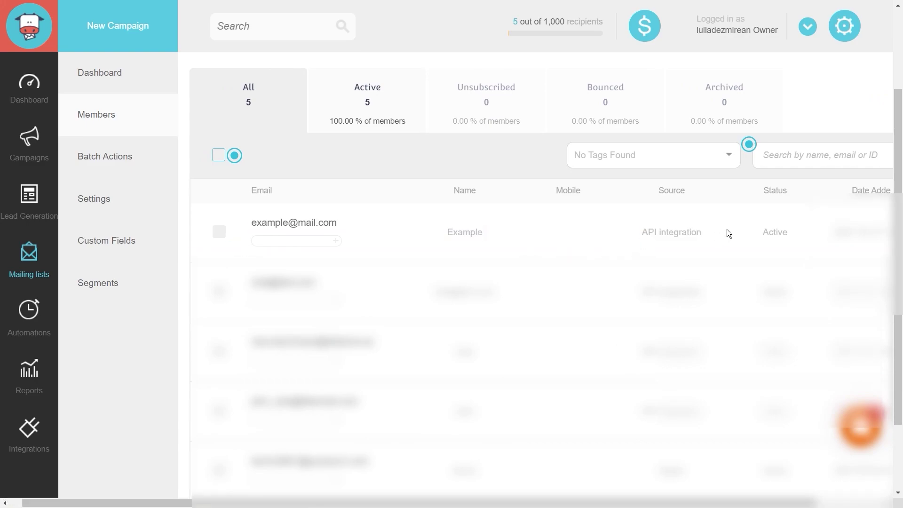